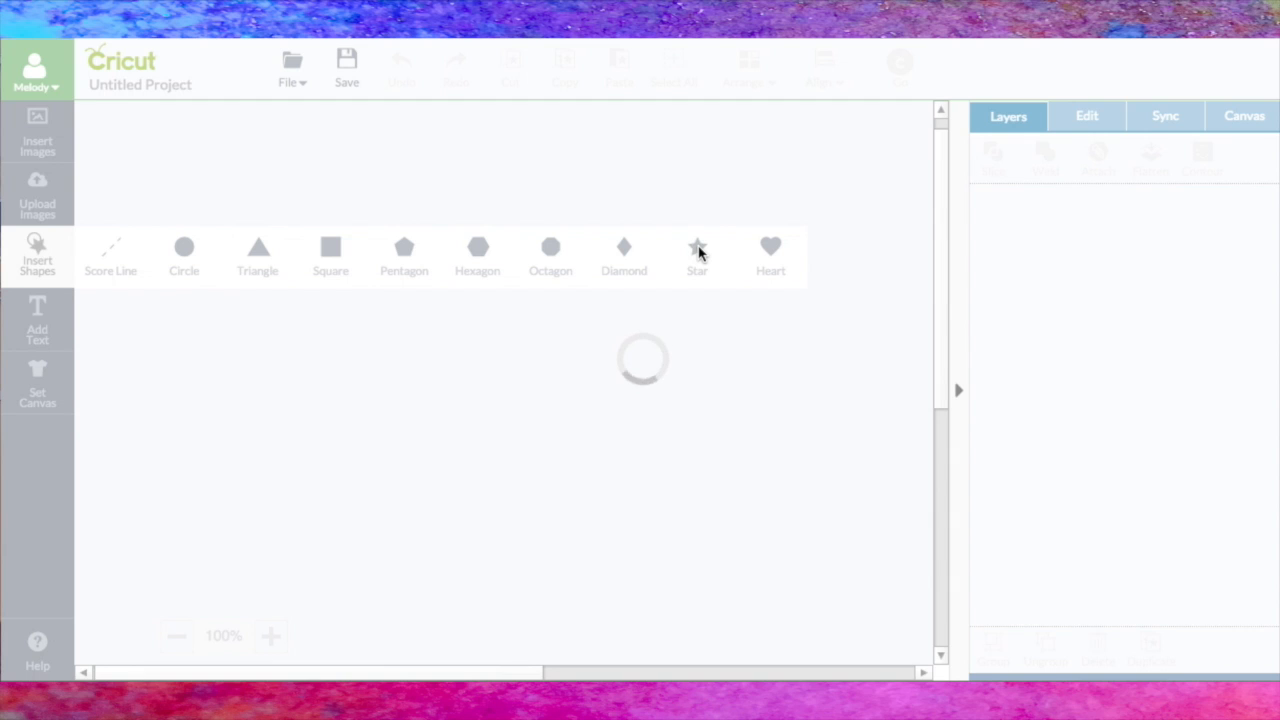
Insert a star shape, move it toward the upper left of the canvas and shrink it to about 1 in wide
click(699, 255)
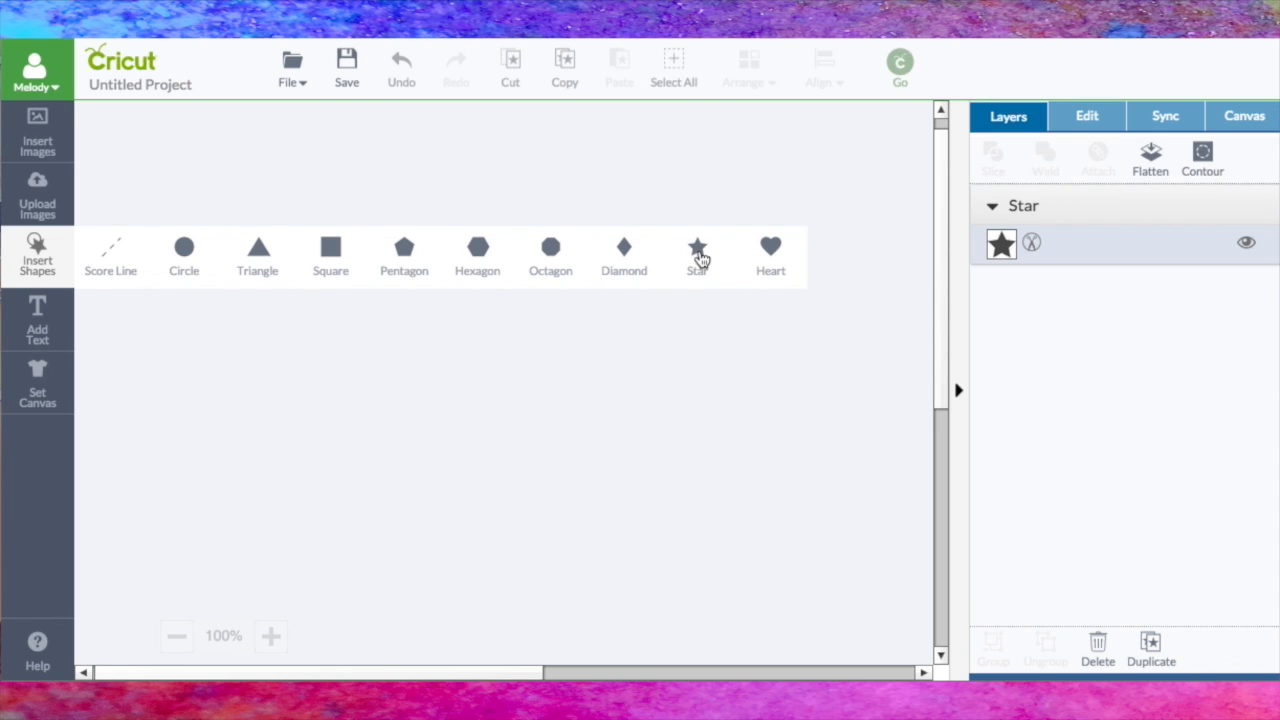
drag(585, 422, 322, 258)
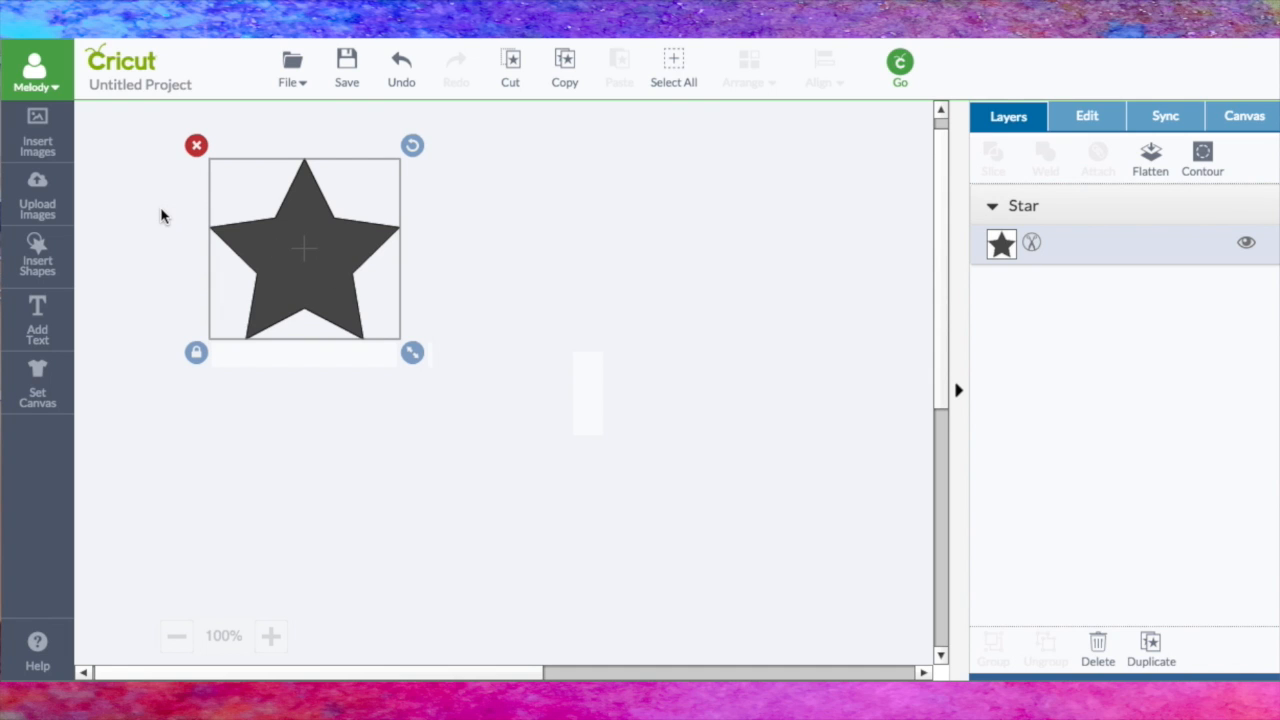
scroll(180, 480, up, 2)
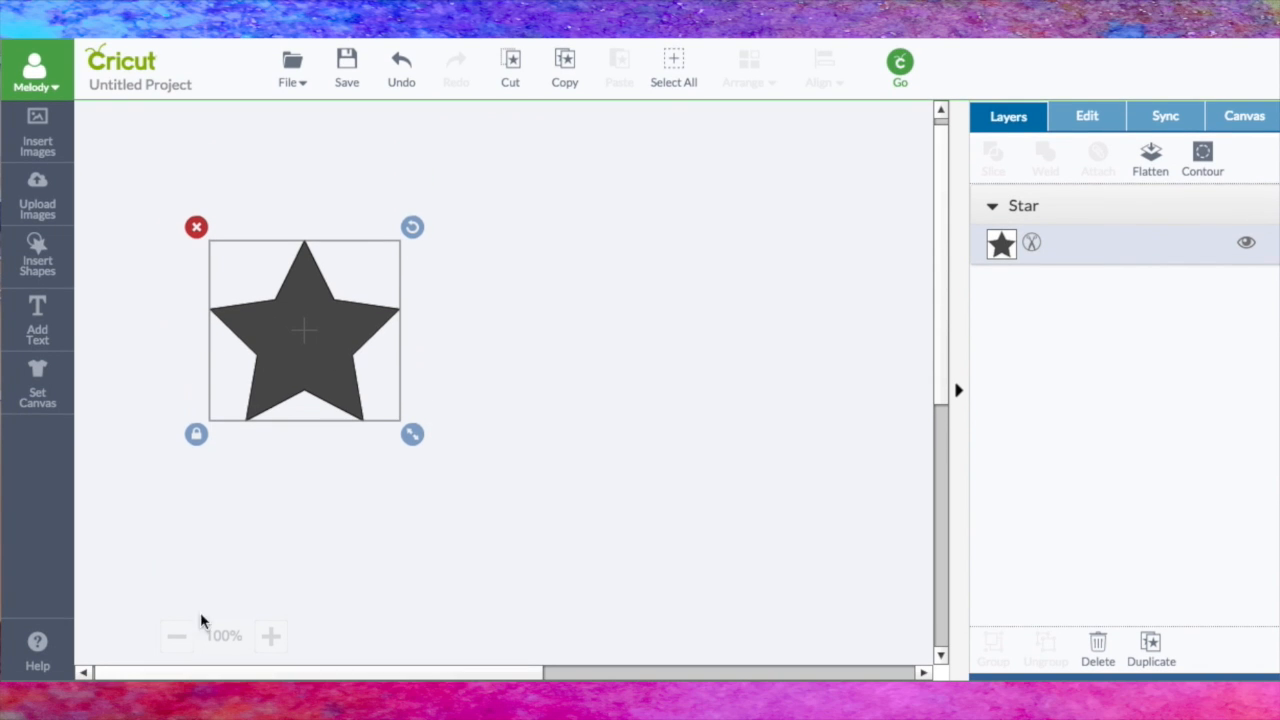
drag(209, 669, 185, 672)
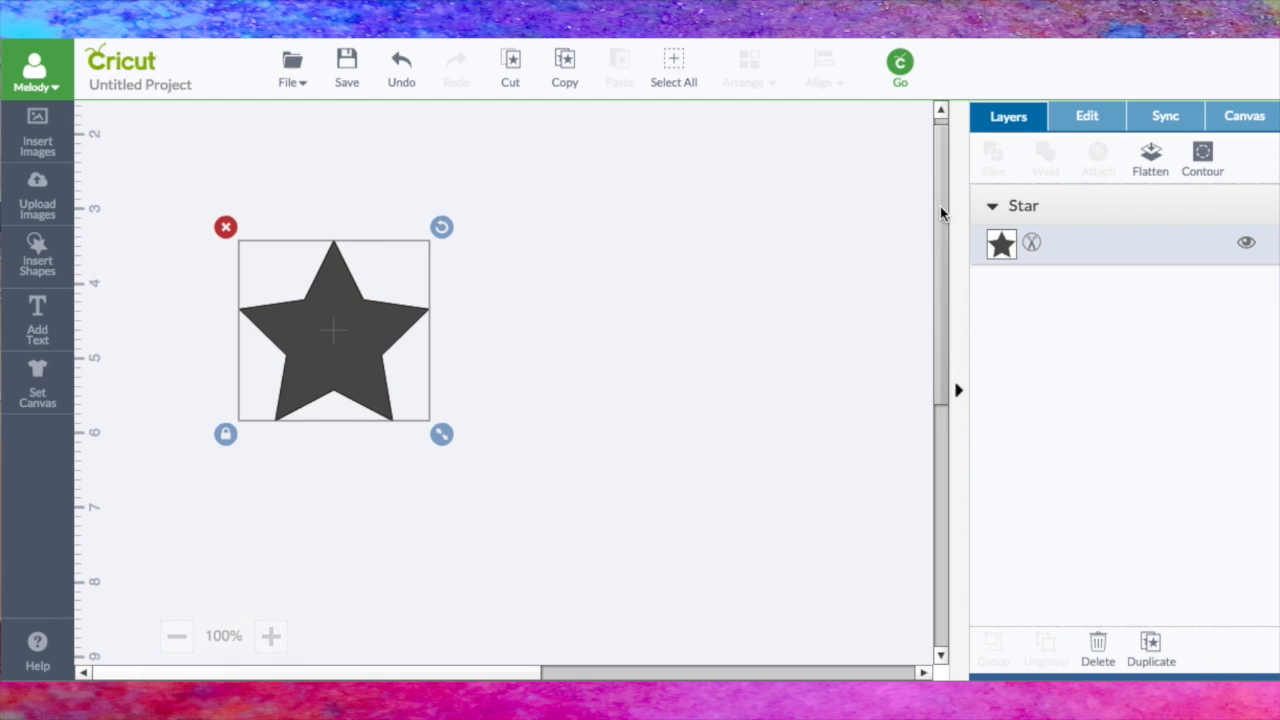
scroll(940, 200, up, 3)
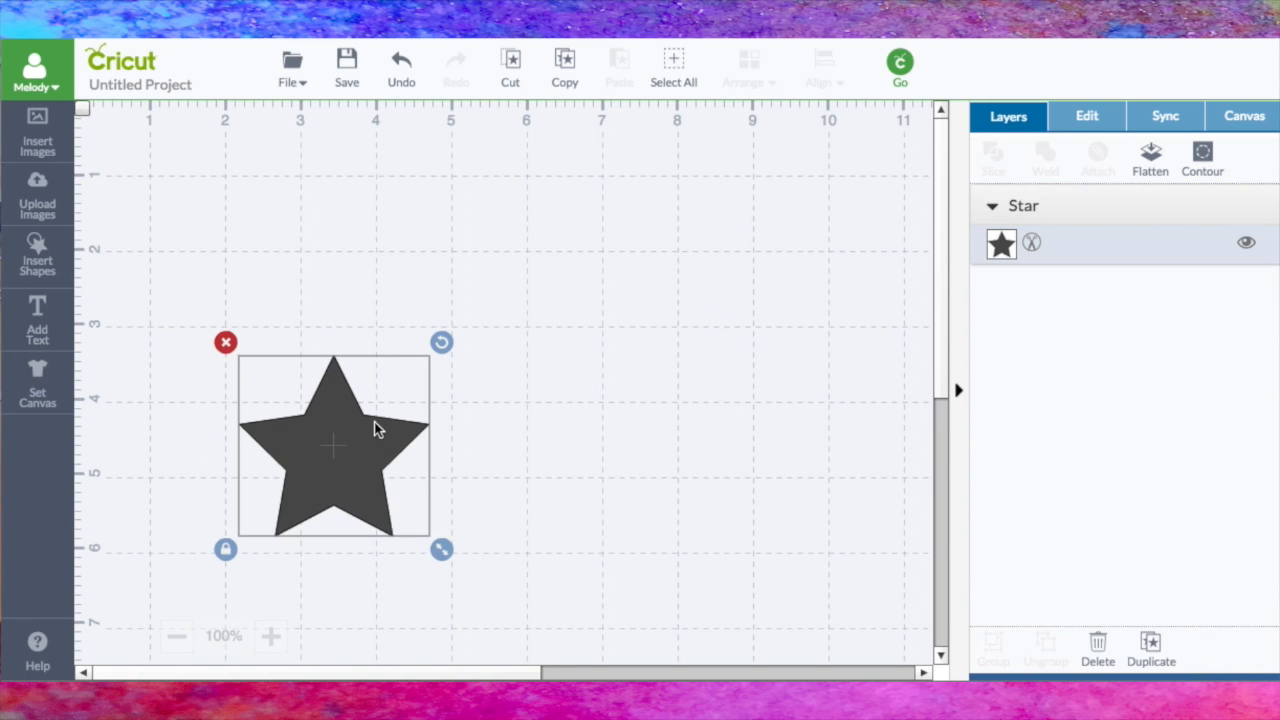
drag(443, 545, 319, 436)
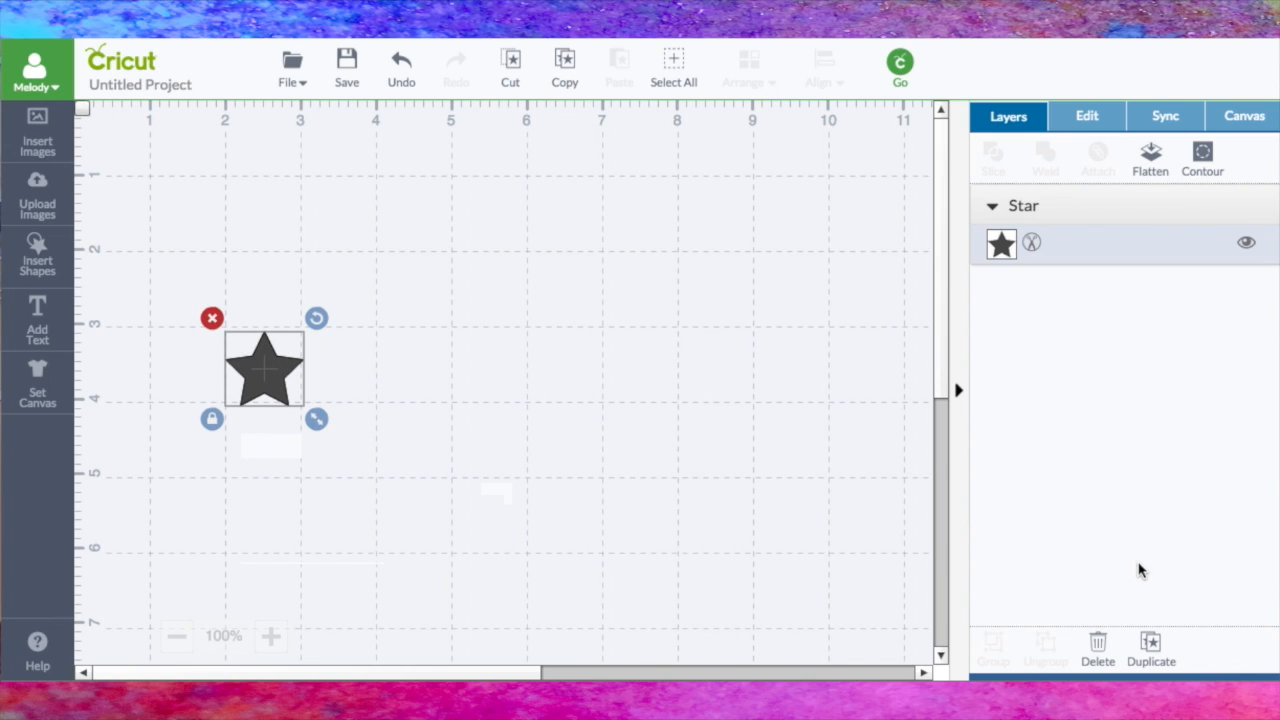
Duplicate the 1 in star twice and move both copies up and to the right, clear of the original
click(1151, 647)
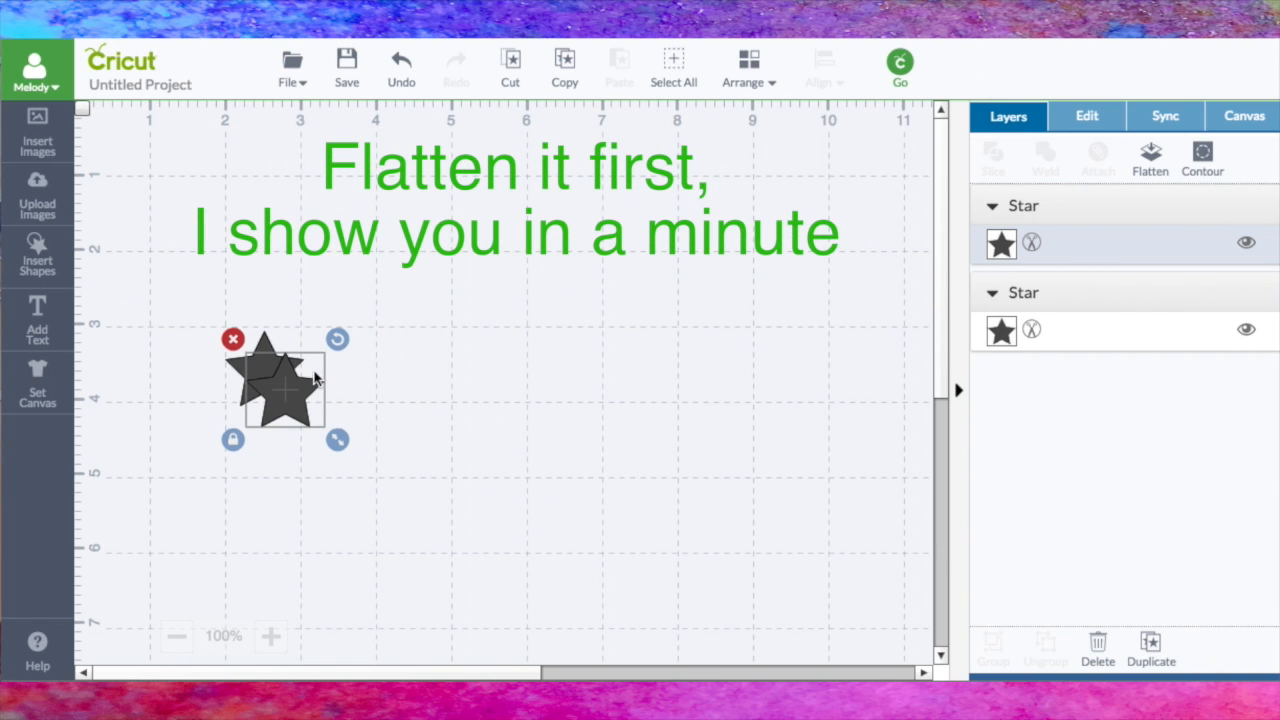
click(1148, 645)
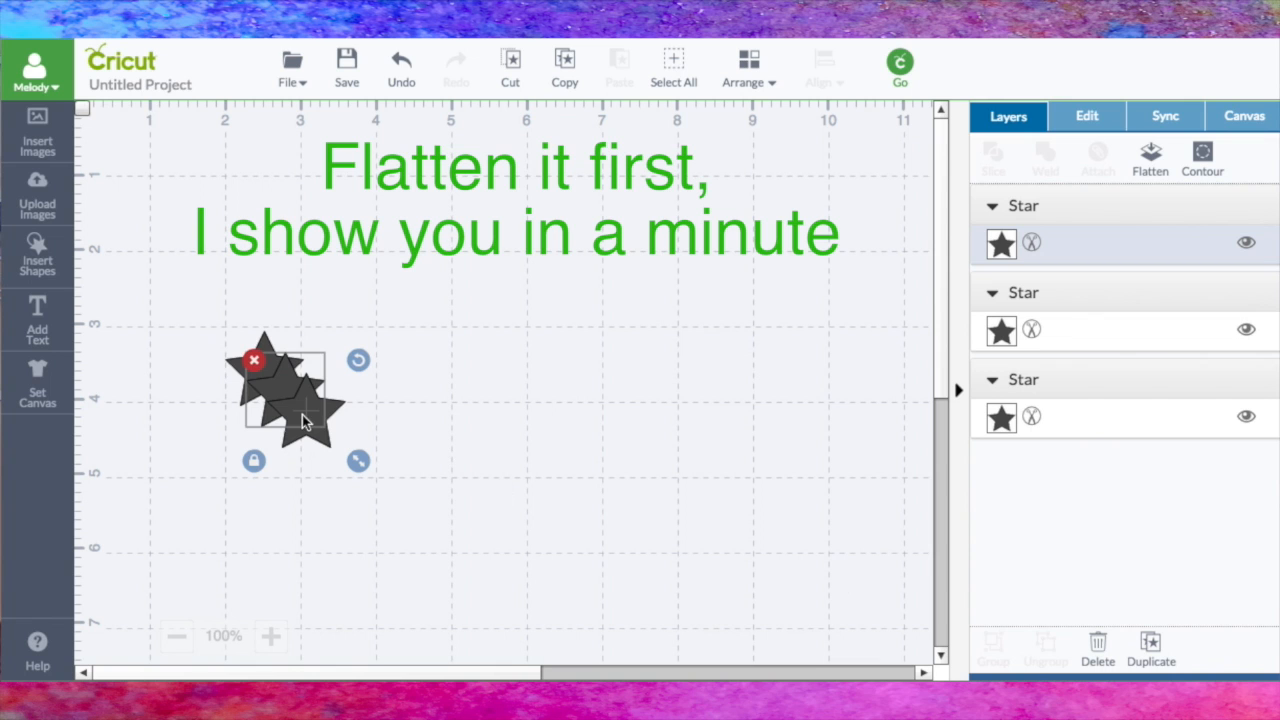
drag(302, 418, 329, 422)
drag(332, 356, 418, 302)
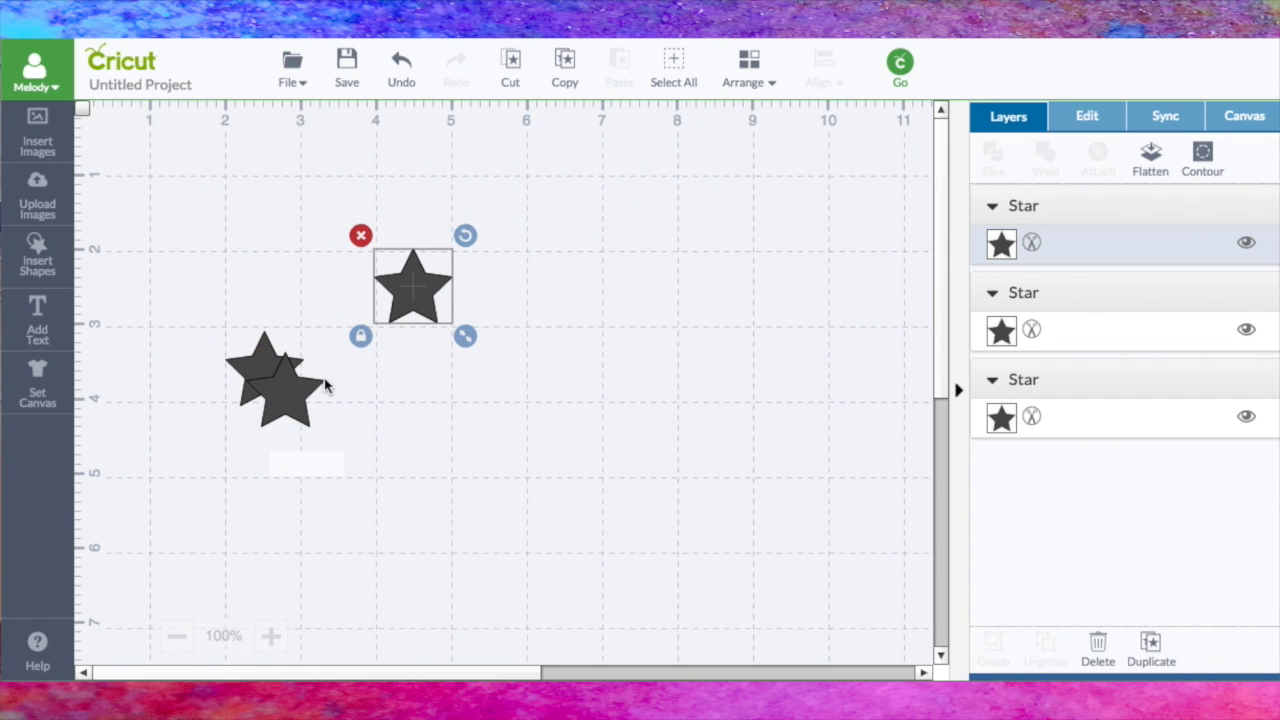
drag(288, 398, 363, 195)
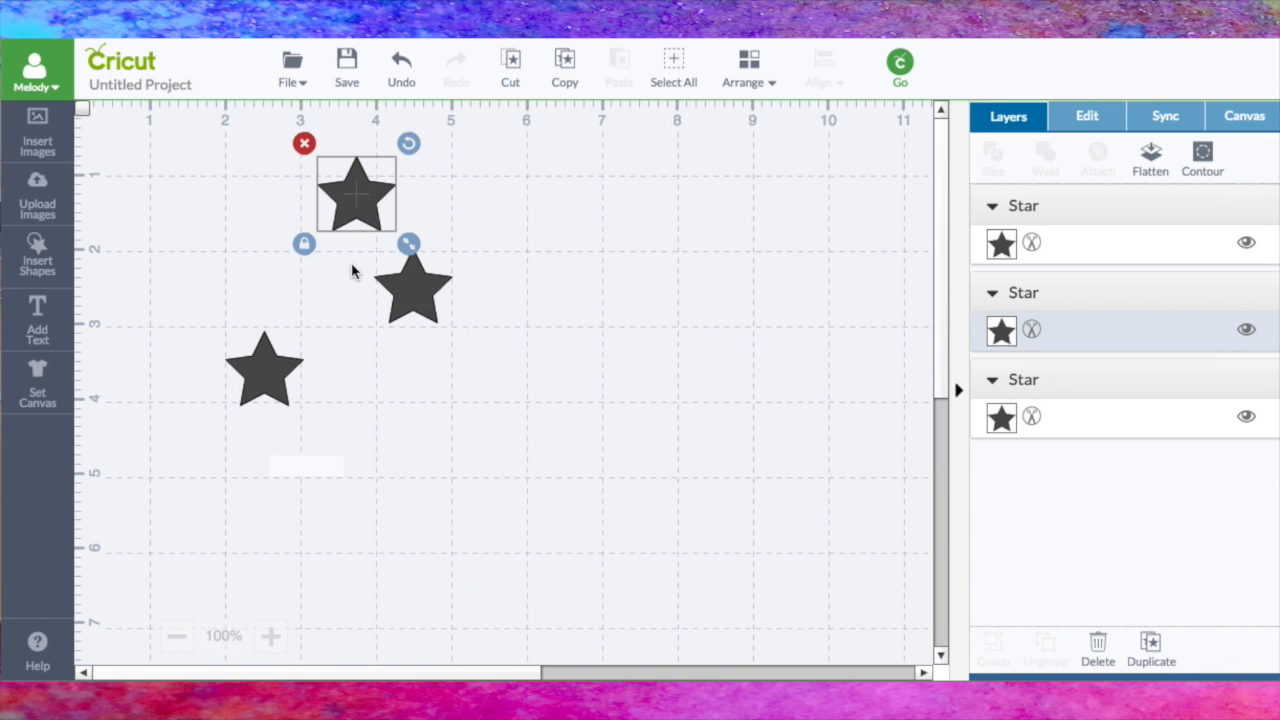
Duplicate the lowest 1 in star and shrink the copy to about 0.65 in wide
click(275, 372)
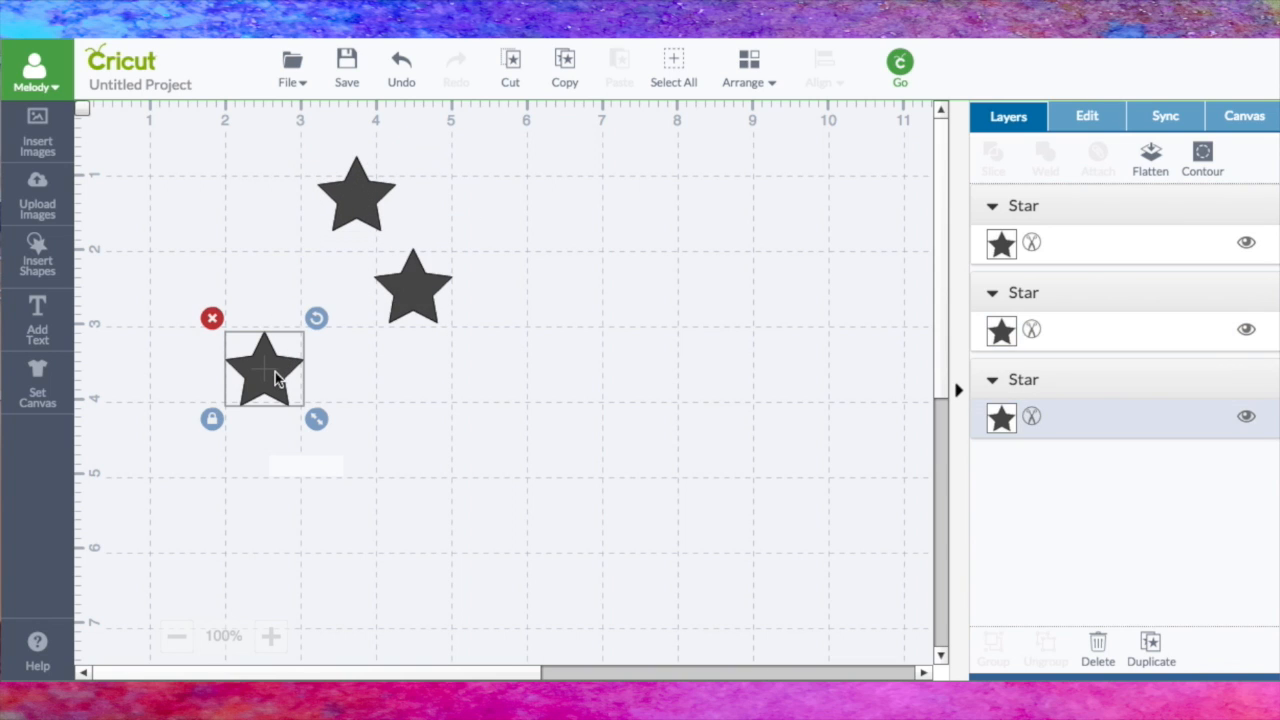
click(1150, 645)
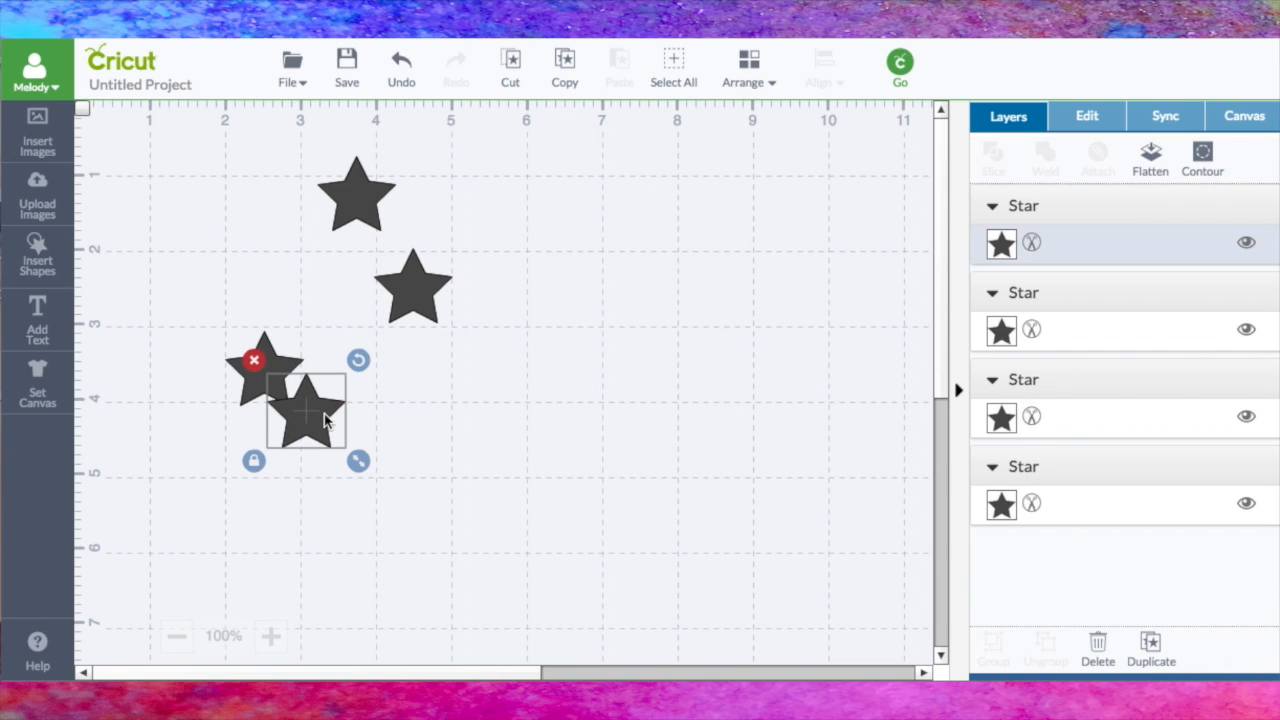
drag(359, 464, 322, 432)
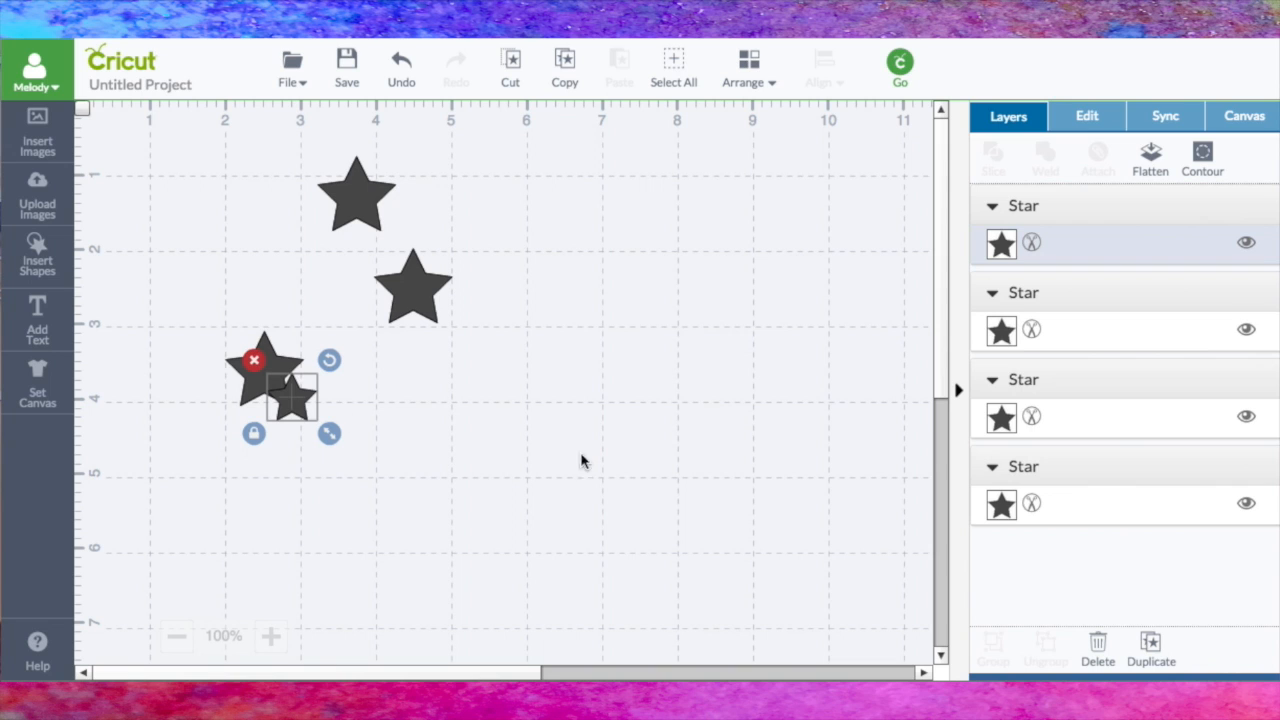
Make four duplicates of the shrunken medium star in a diagonal row
click(1152, 645)
click(1154, 645)
click(1154, 645)
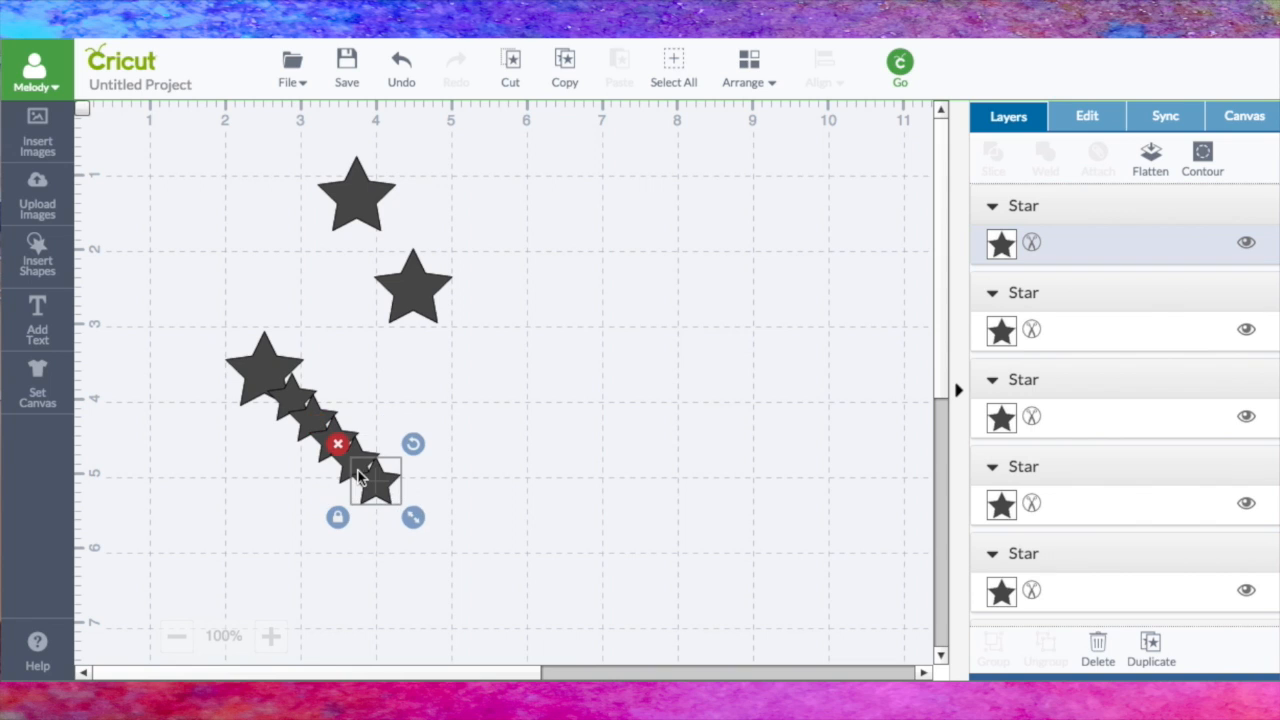
Shrink the last medium star in the row to about 0.34 in wide and move it clear of the others
drag(413, 517, 397, 507)
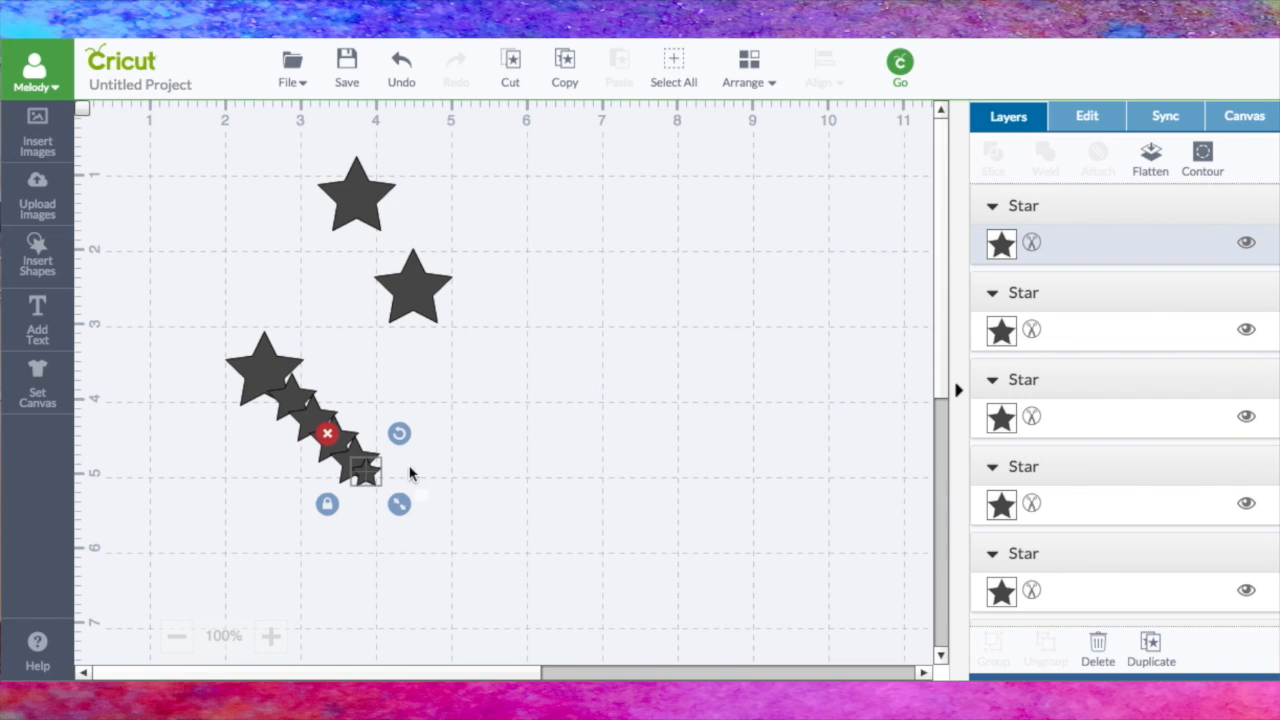
drag(365, 470, 437, 459)
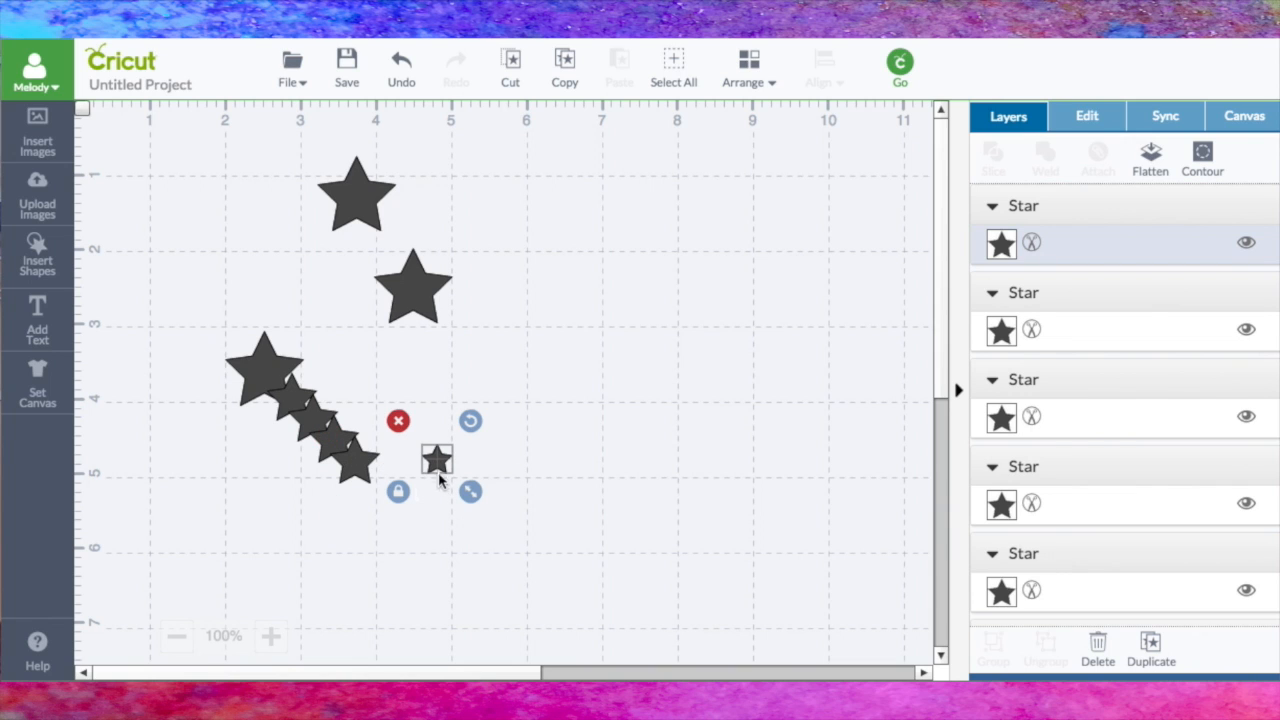
click(1087, 118)
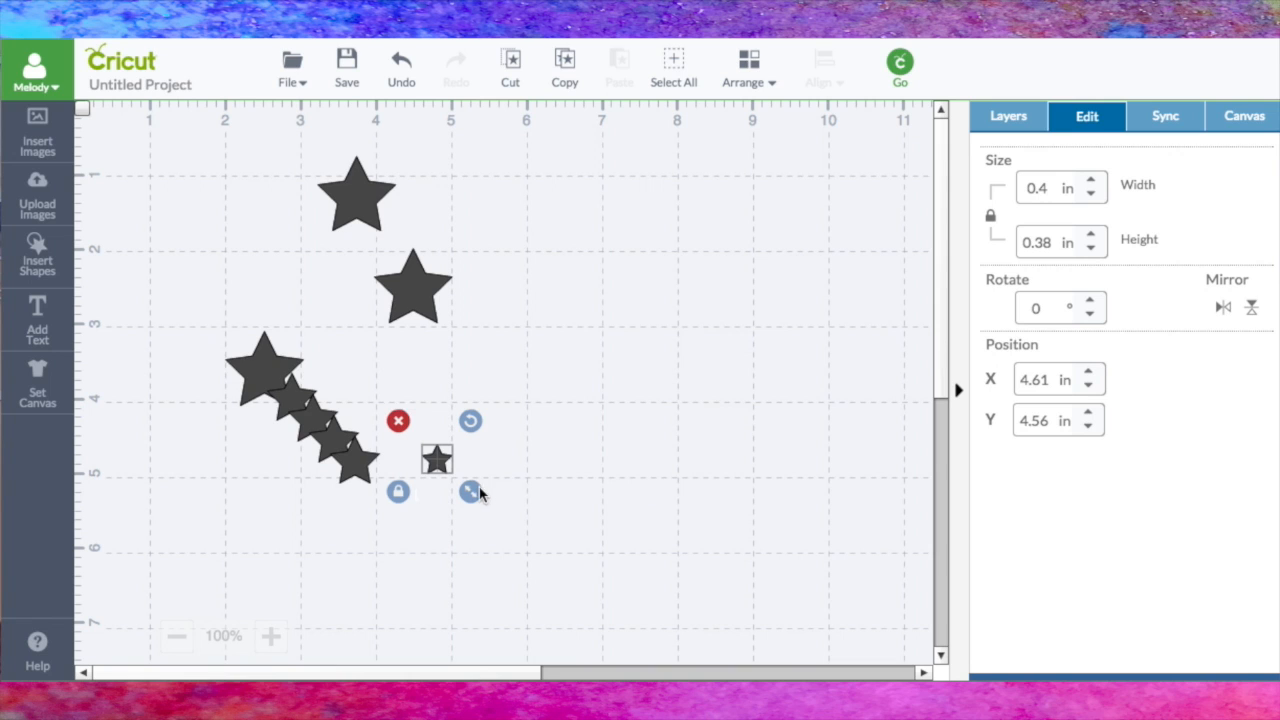
drag(471, 492, 466, 488)
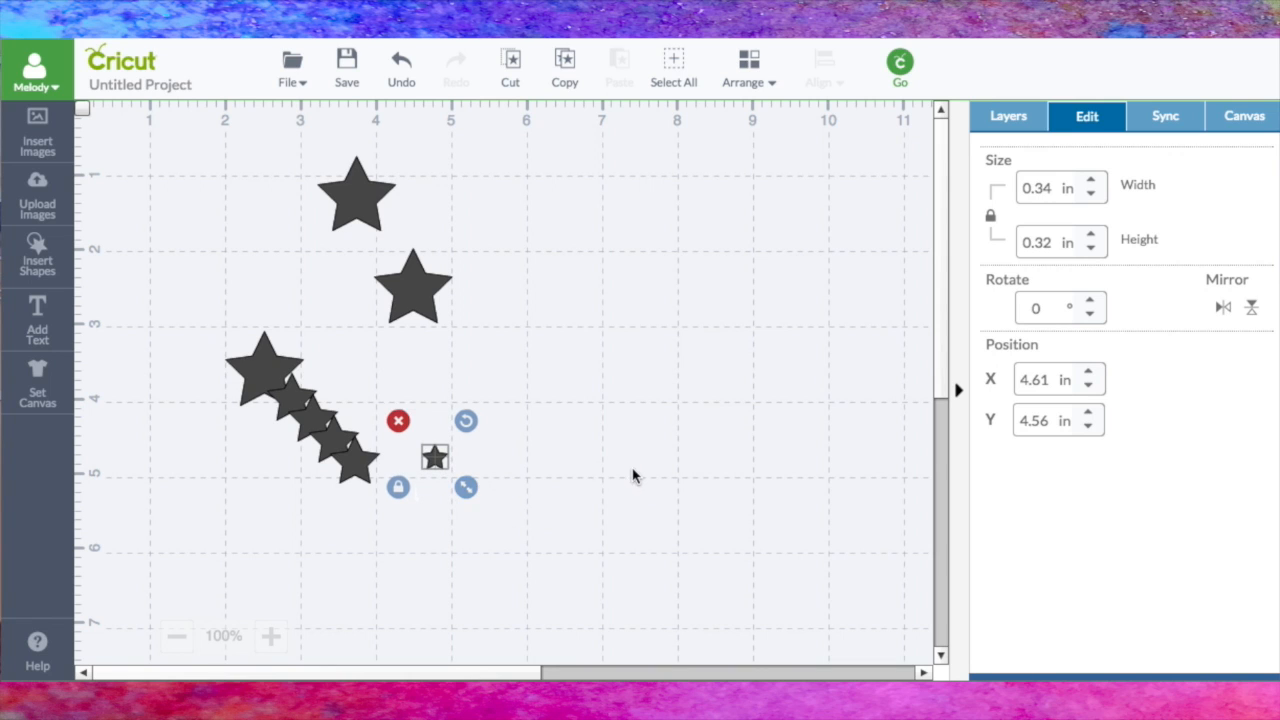
click(842, 476)
click(1010, 118)
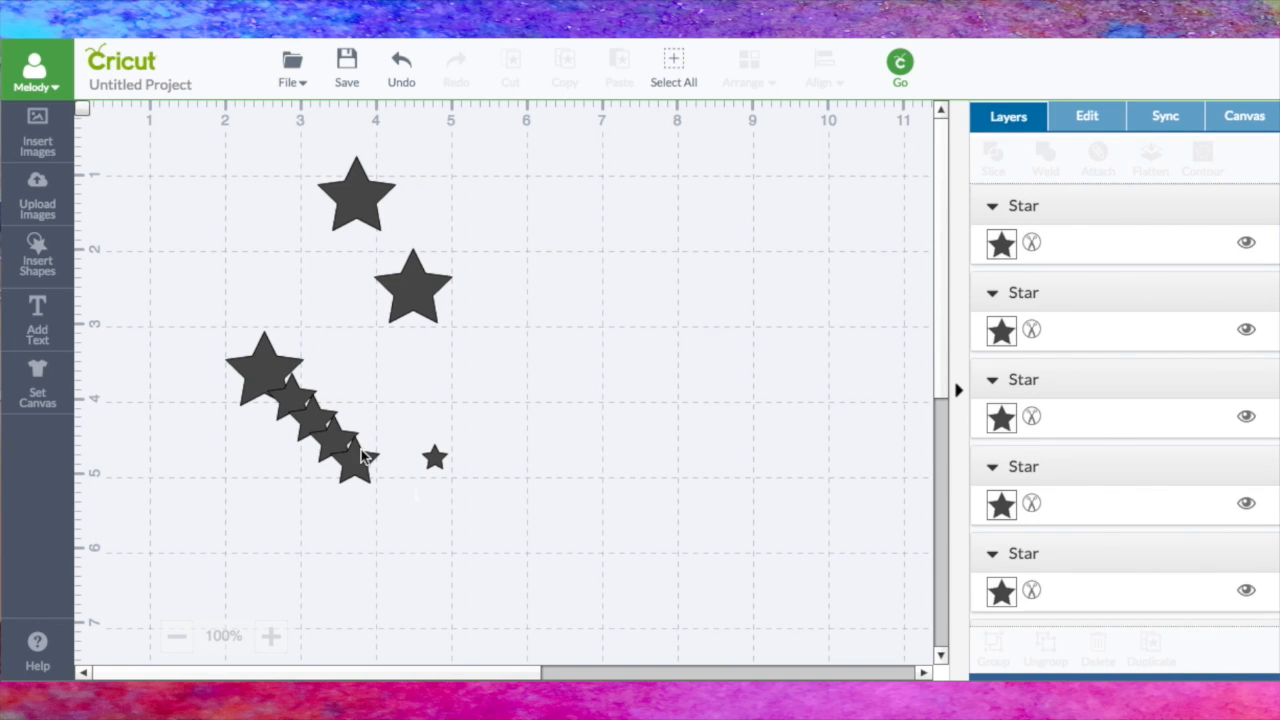
Duplicate the smallest star six times to form a diagonal row of tiny stars
click(432, 456)
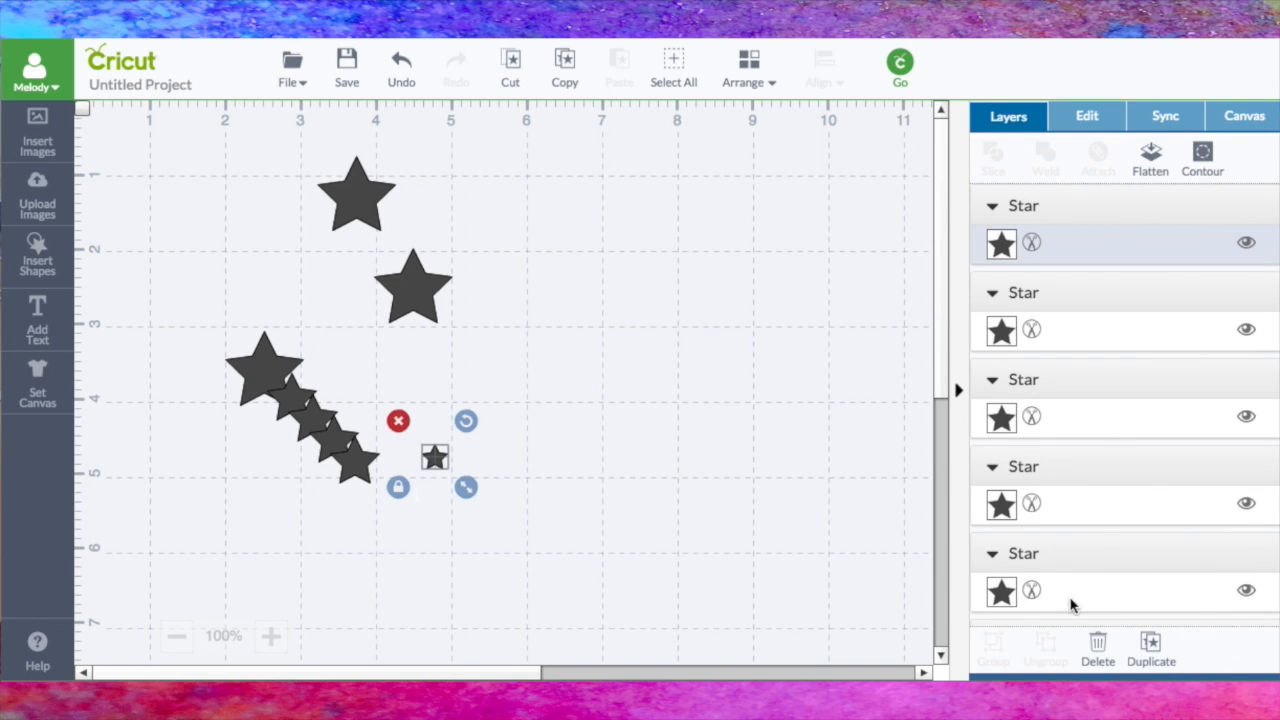
click(1152, 648)
click(1152, 648)
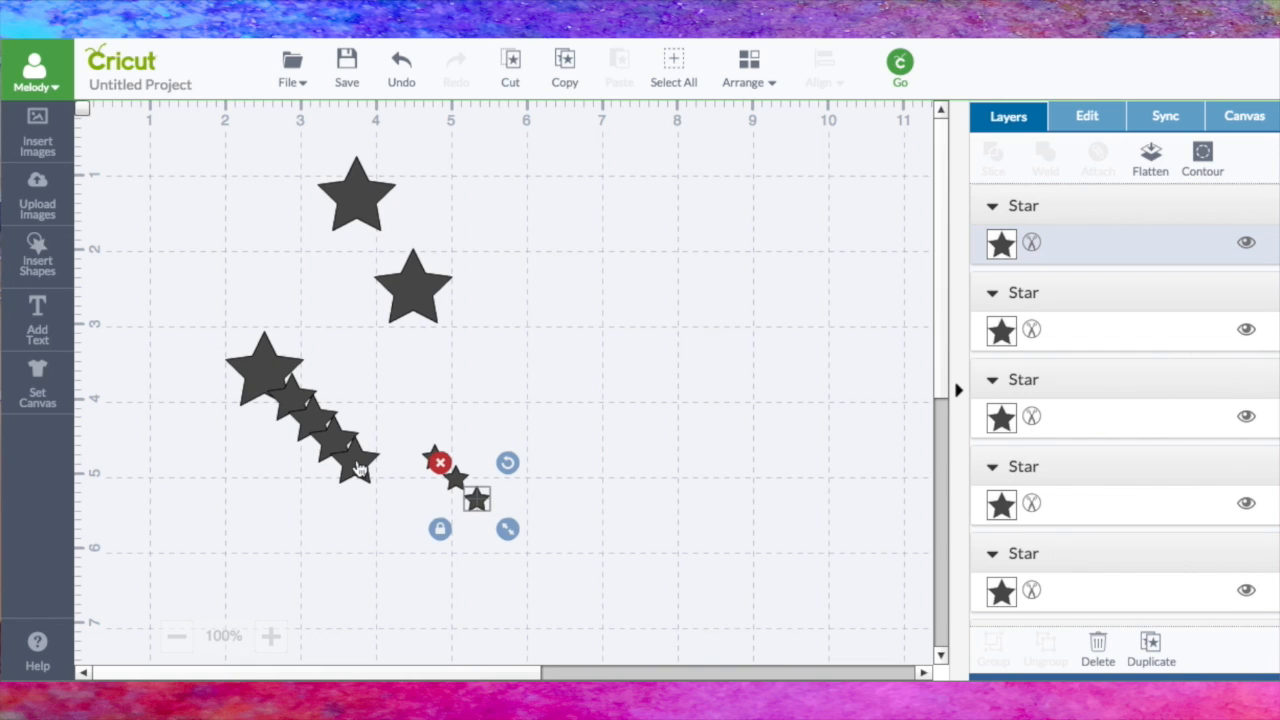
key(ctrl+d)
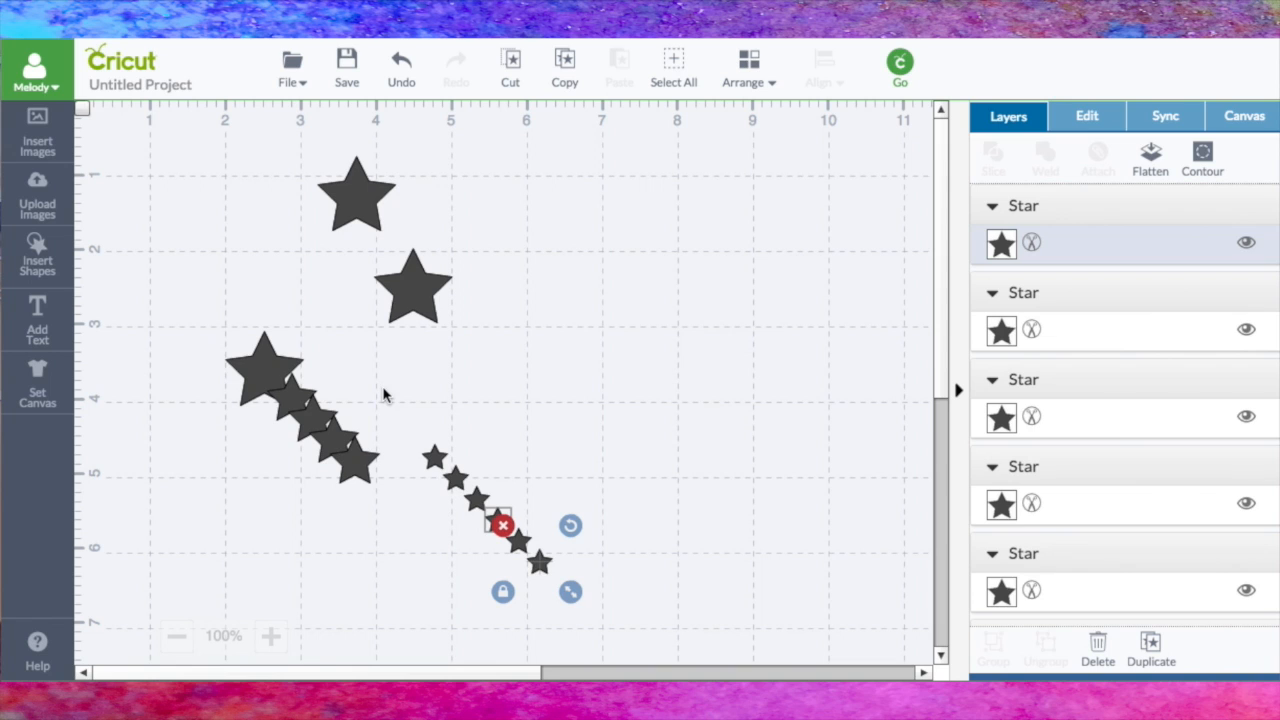
Duplicate the last medium star in the row twice and move one copy into the empty area above the tiny stars
click(362, 452)
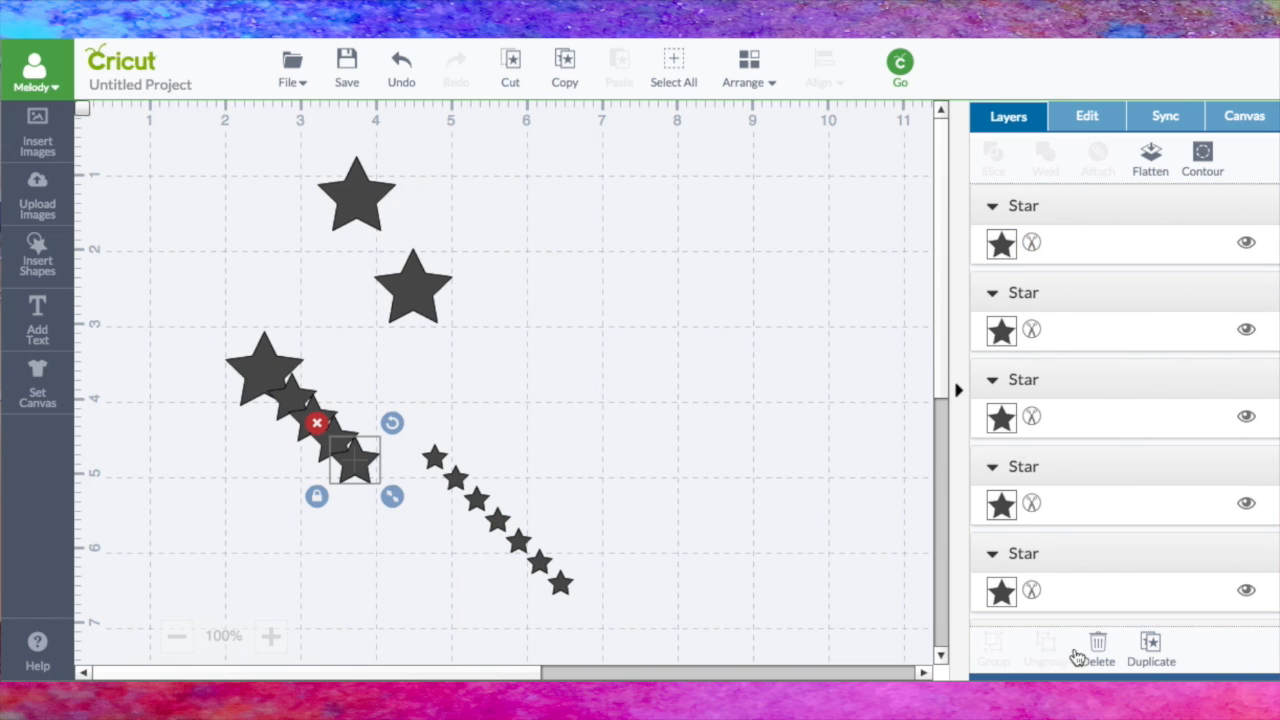
click(1151, 648)
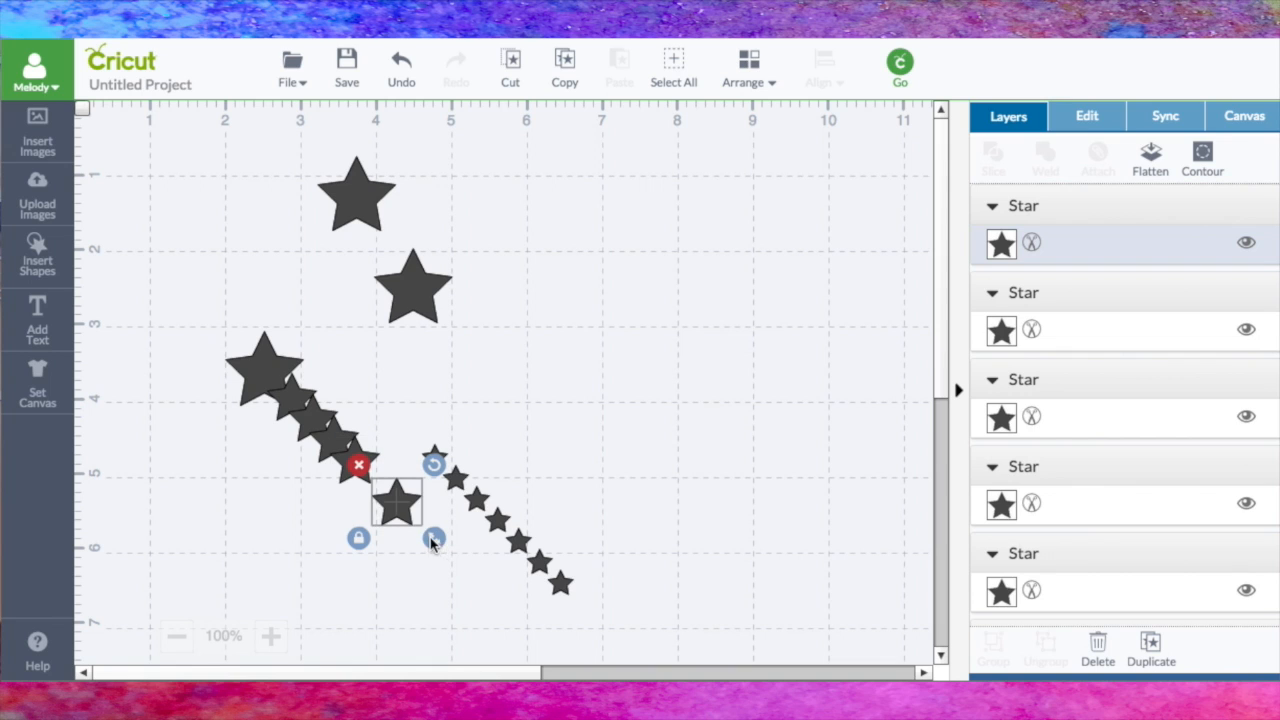
drag(435, 543, 560, 399)
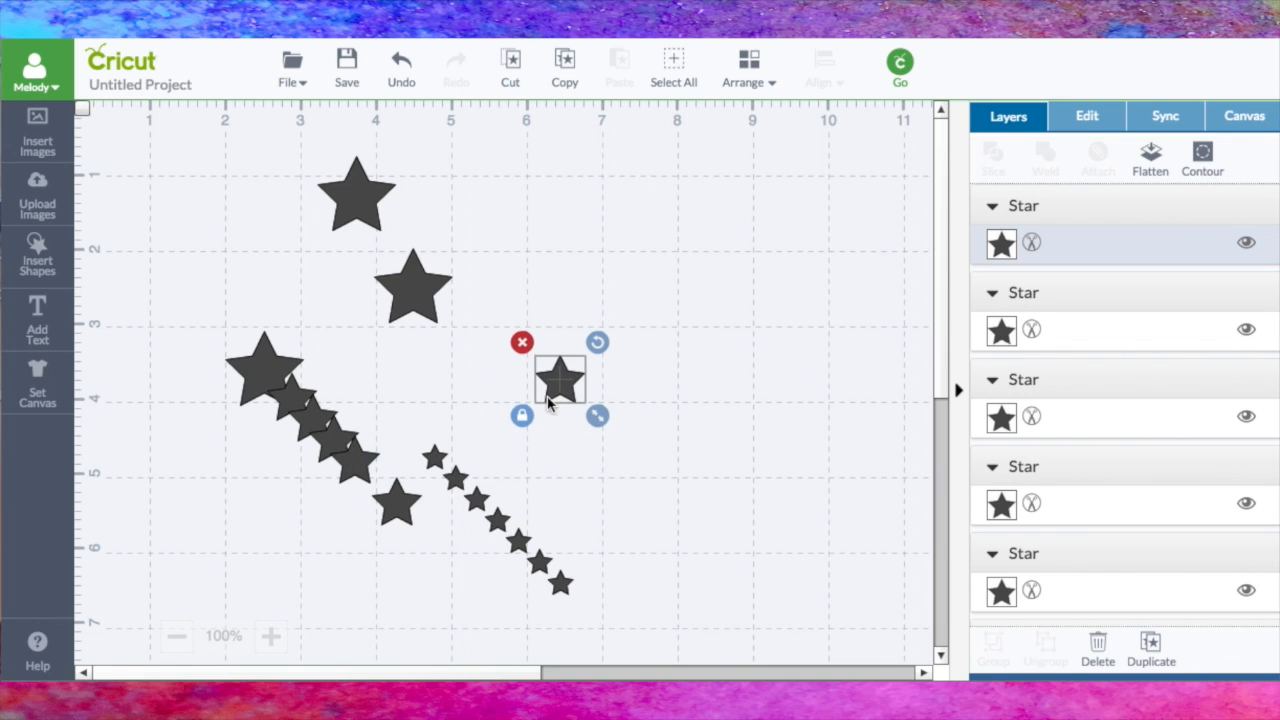
Shrink the separated medium star to about 0.5 in wide and move it to about X 3.95 in, Y 3.76 in
right_click(590, 415)
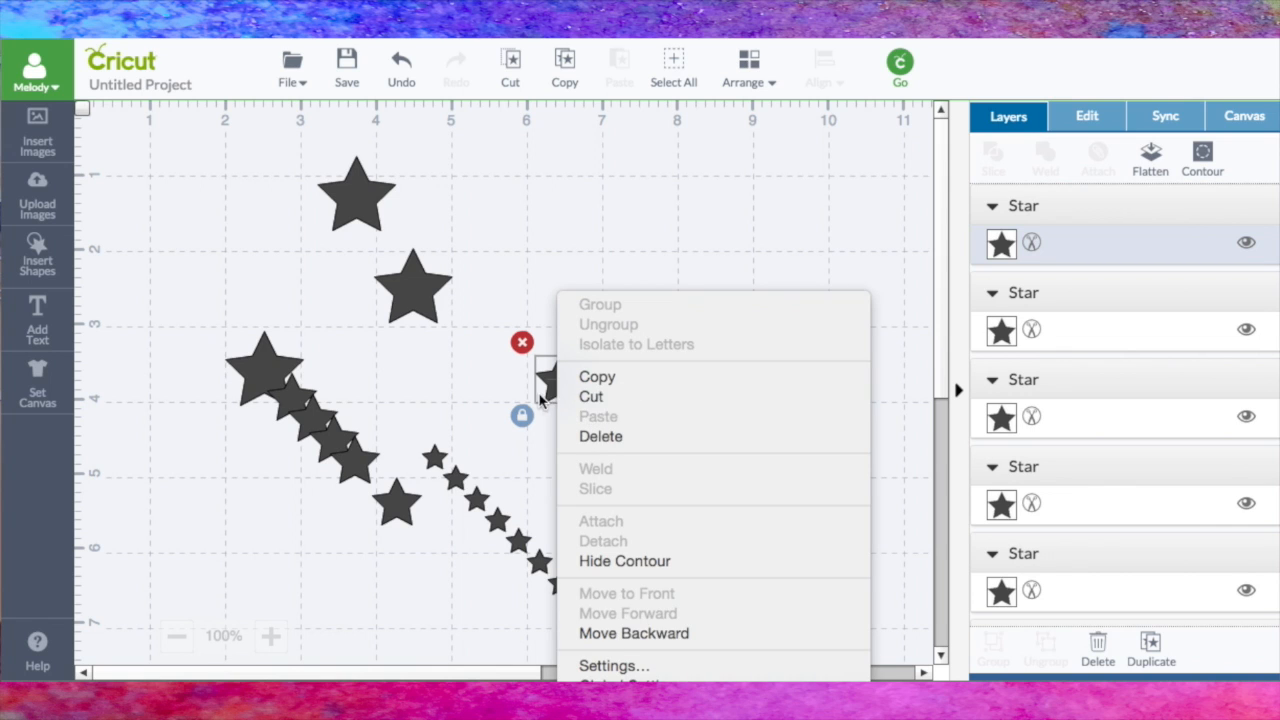
click(498, 387)
click(498, 387)
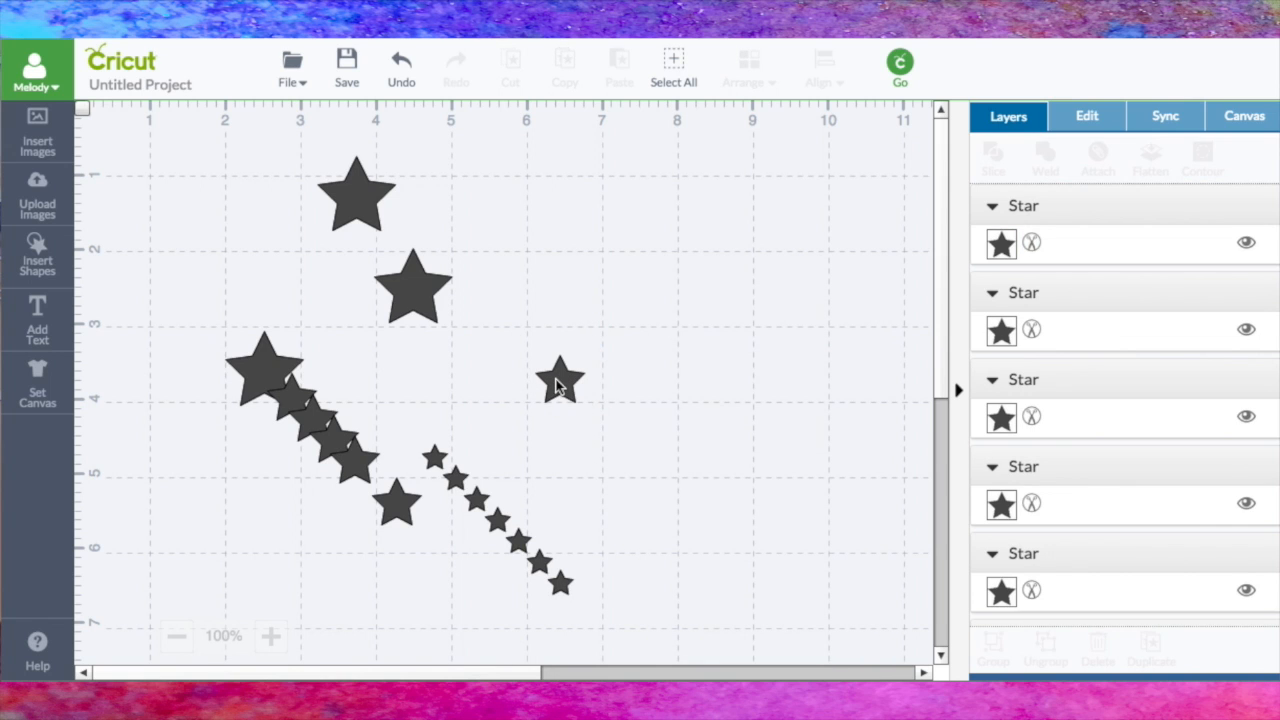
click(556, 379)
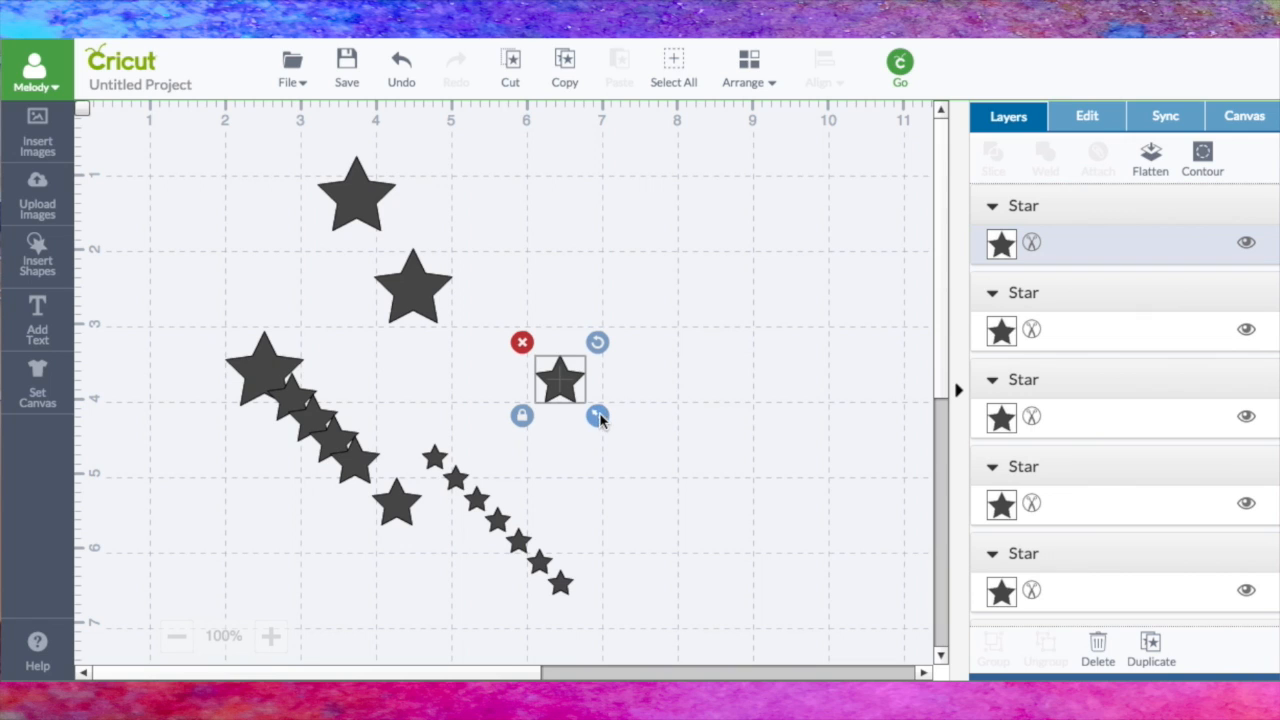
mouse_move(599, 415)
mouse_down()
mouse_move(581, 398)
mouse_move(596, 423)
mouse_up()
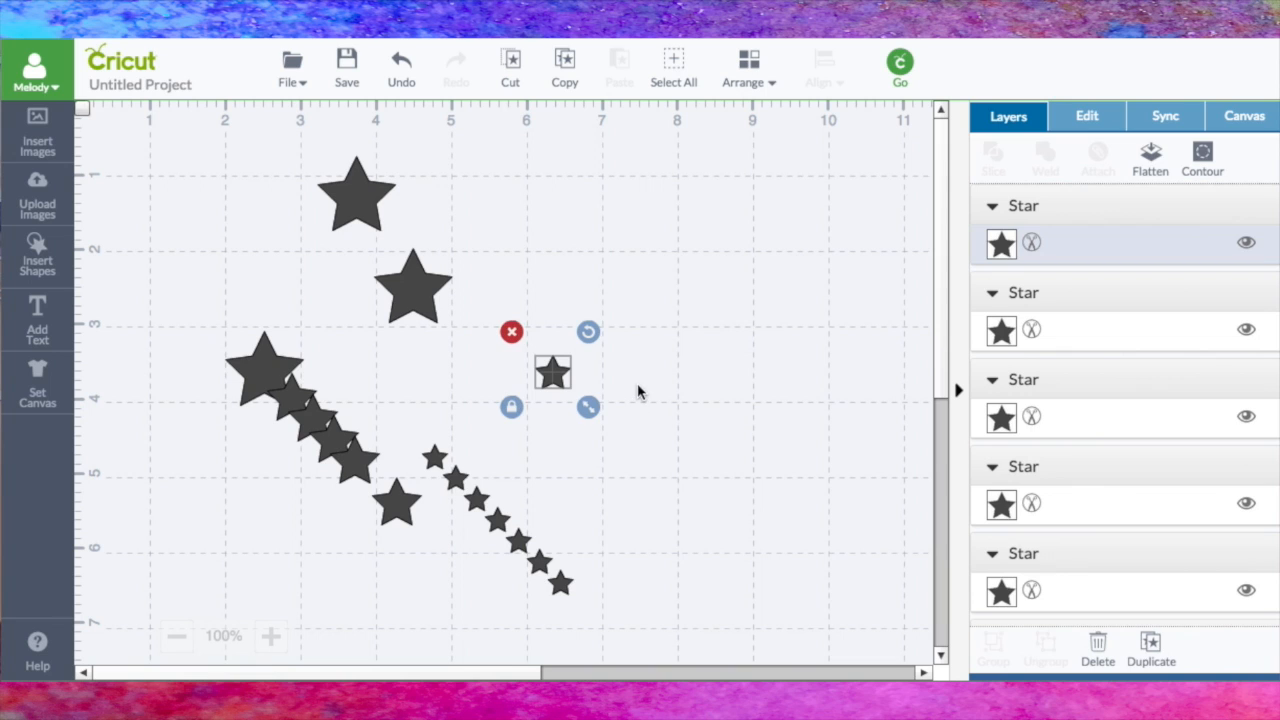
click(637, 388)
drag(557, 384, 391, 410)
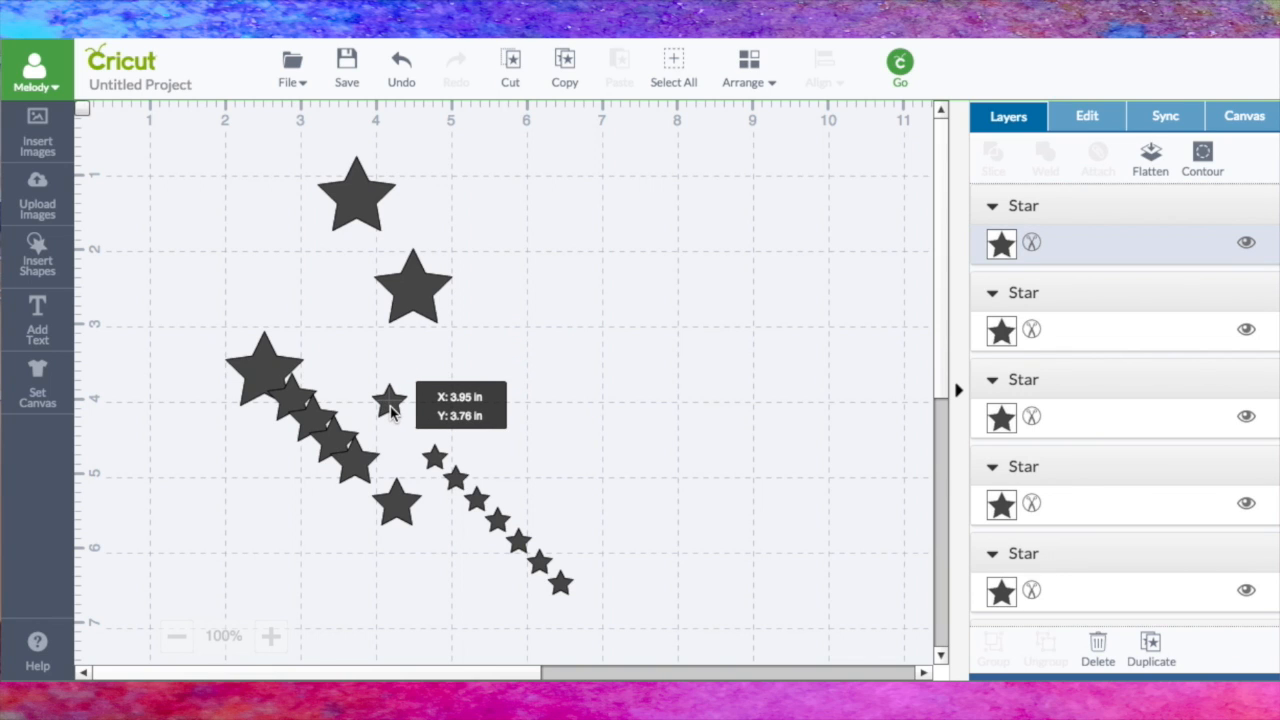
drag(391, 410, 391, 410)
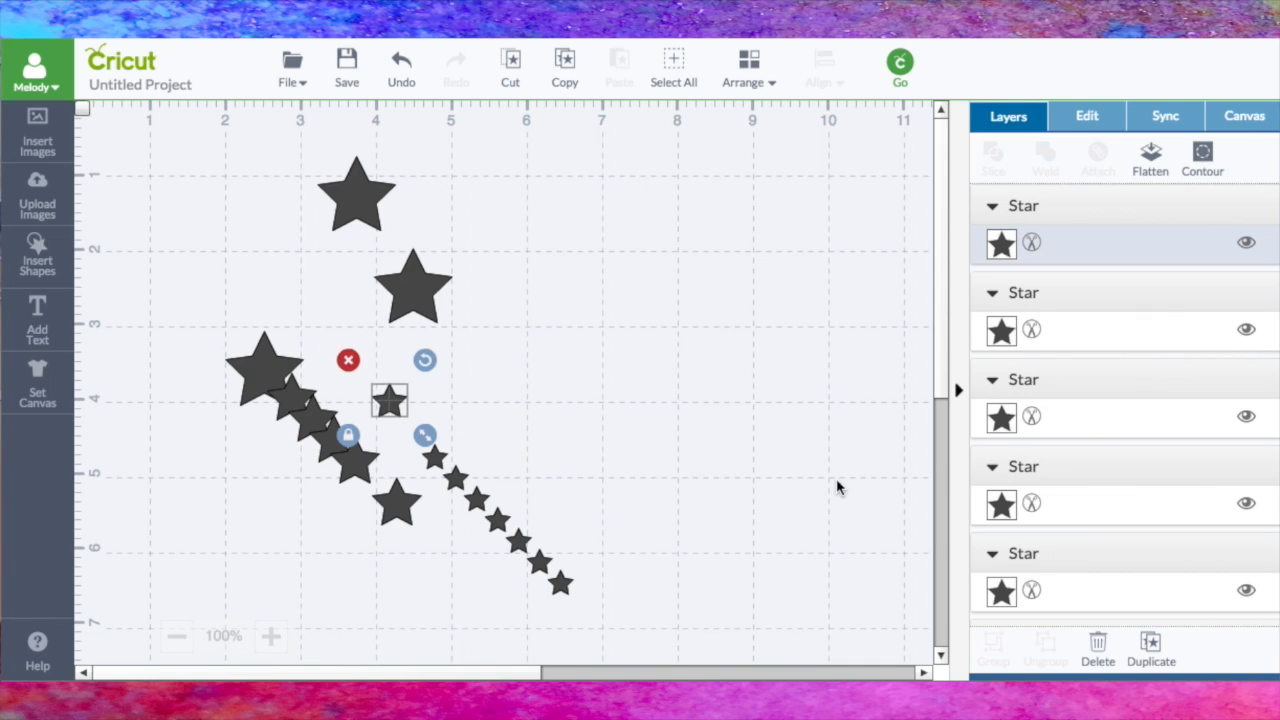
Duplicate the 0.5 in star four times
click(1153, 648)
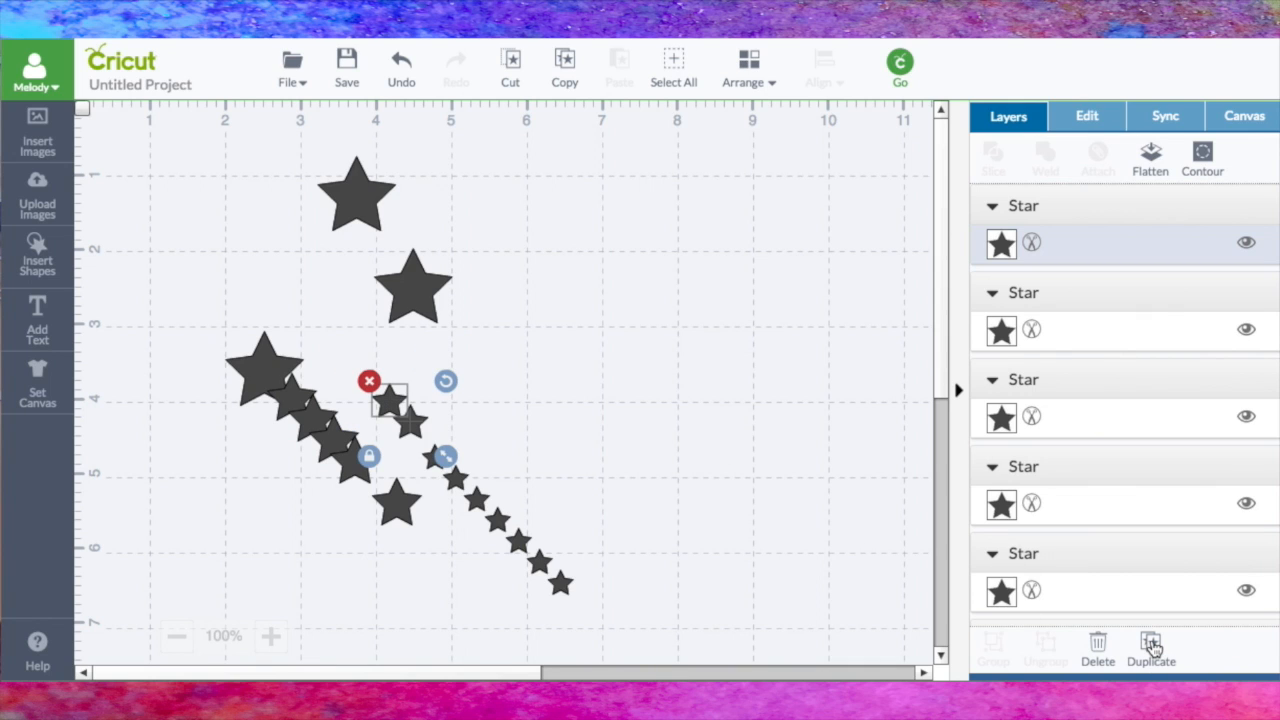
click(1153, 648)
click(1153, 648)
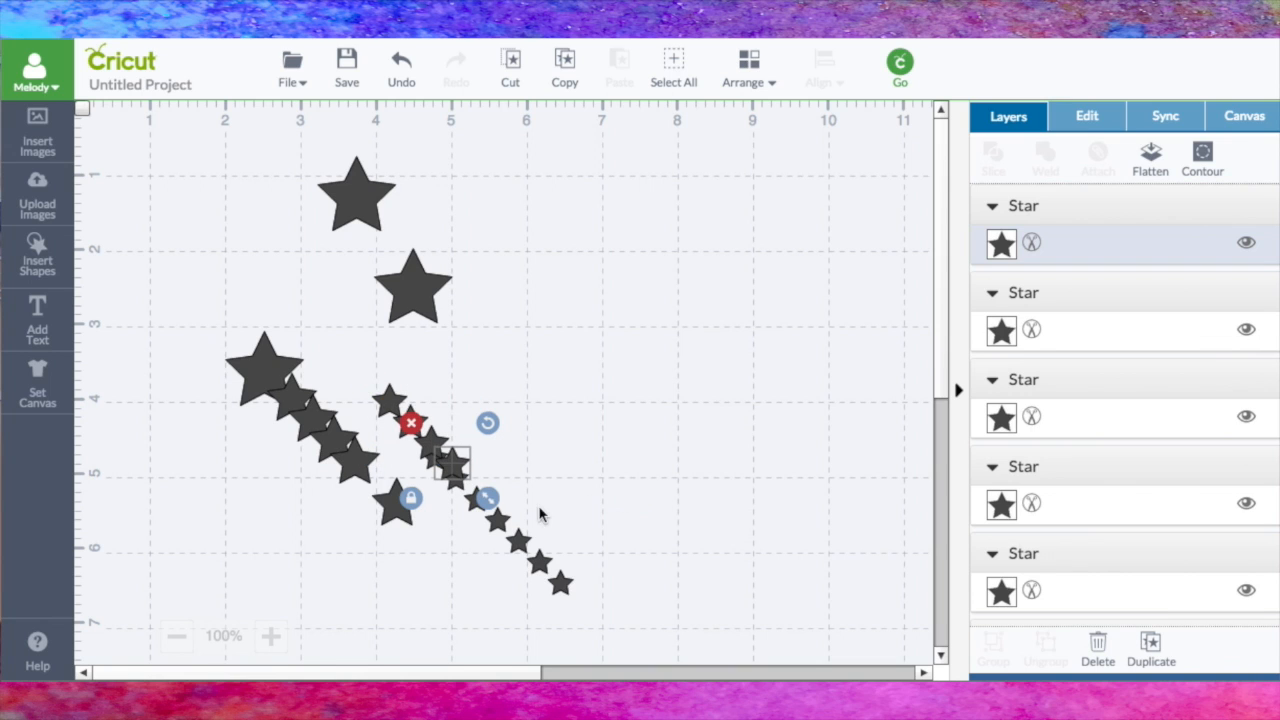
Spread three of the 0.5 in star copies across the empty area to the right and flatten the last one moved
drag(457, 468, 546, 404)
drag(472, 480, 477, 391)
drag(445, 458, 590, 458)
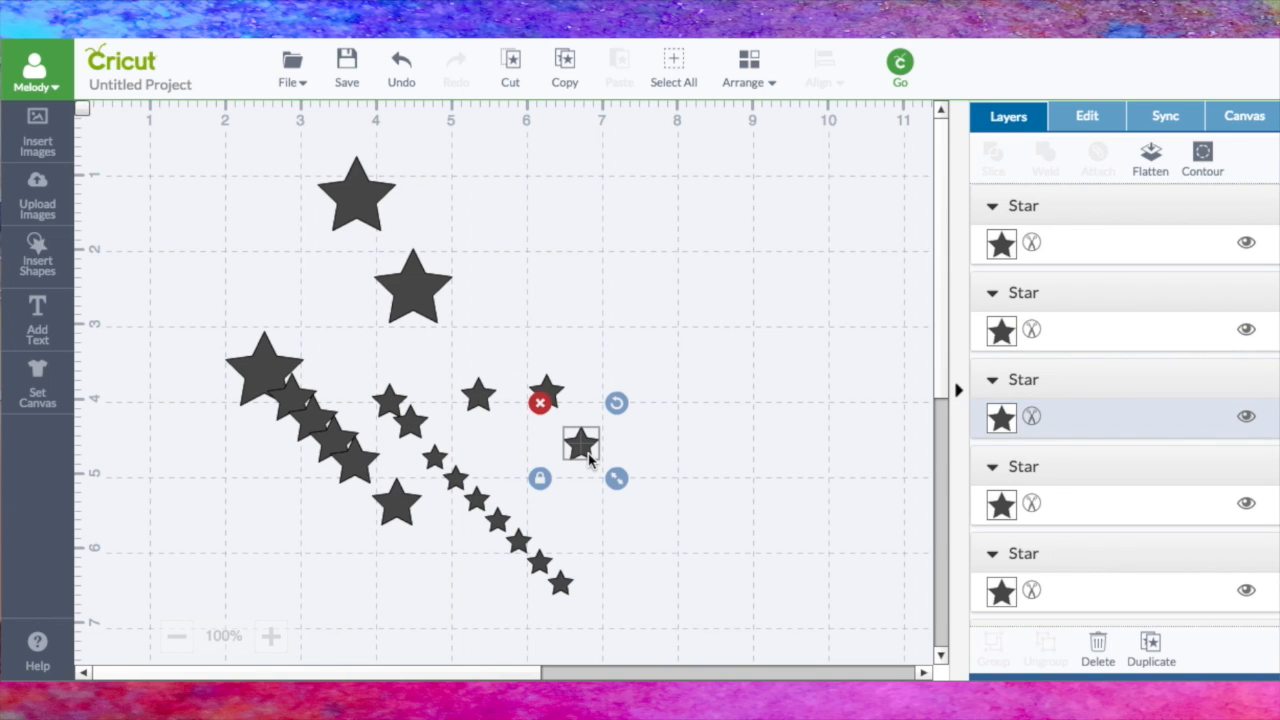
click(1150, 158)
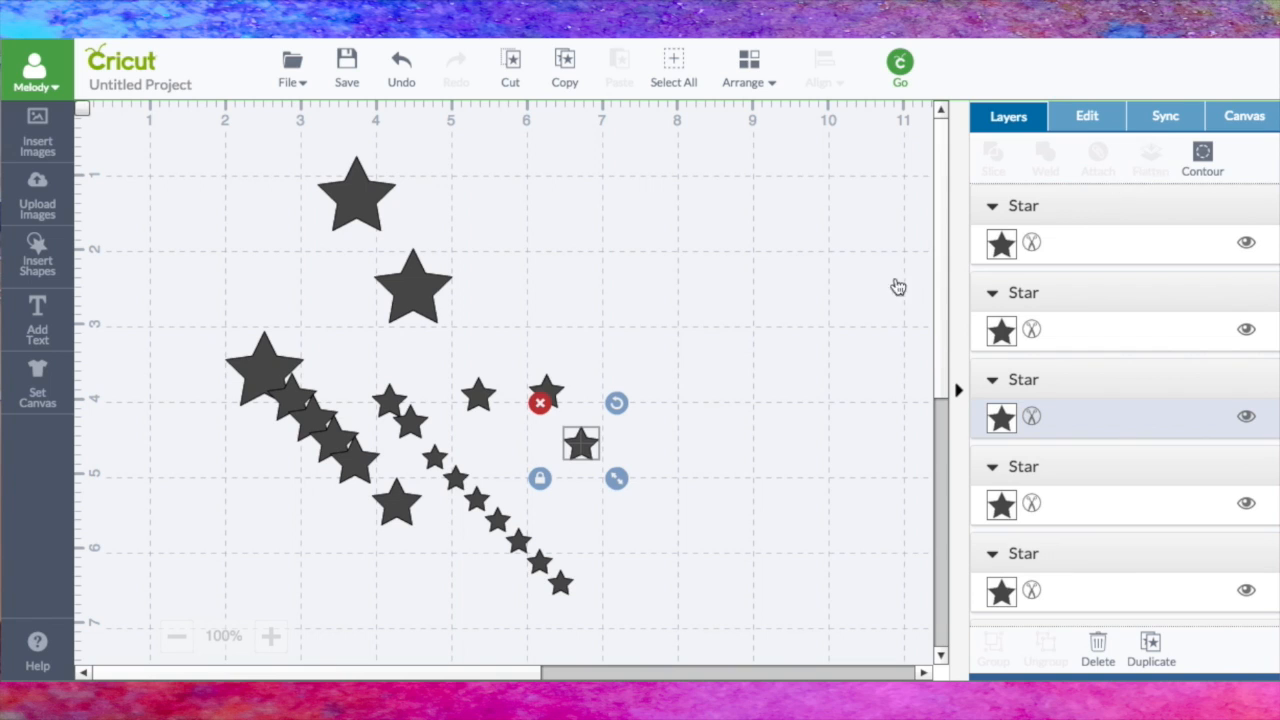
Duplicate the flattened 0.5 in star once
click(785, 375)
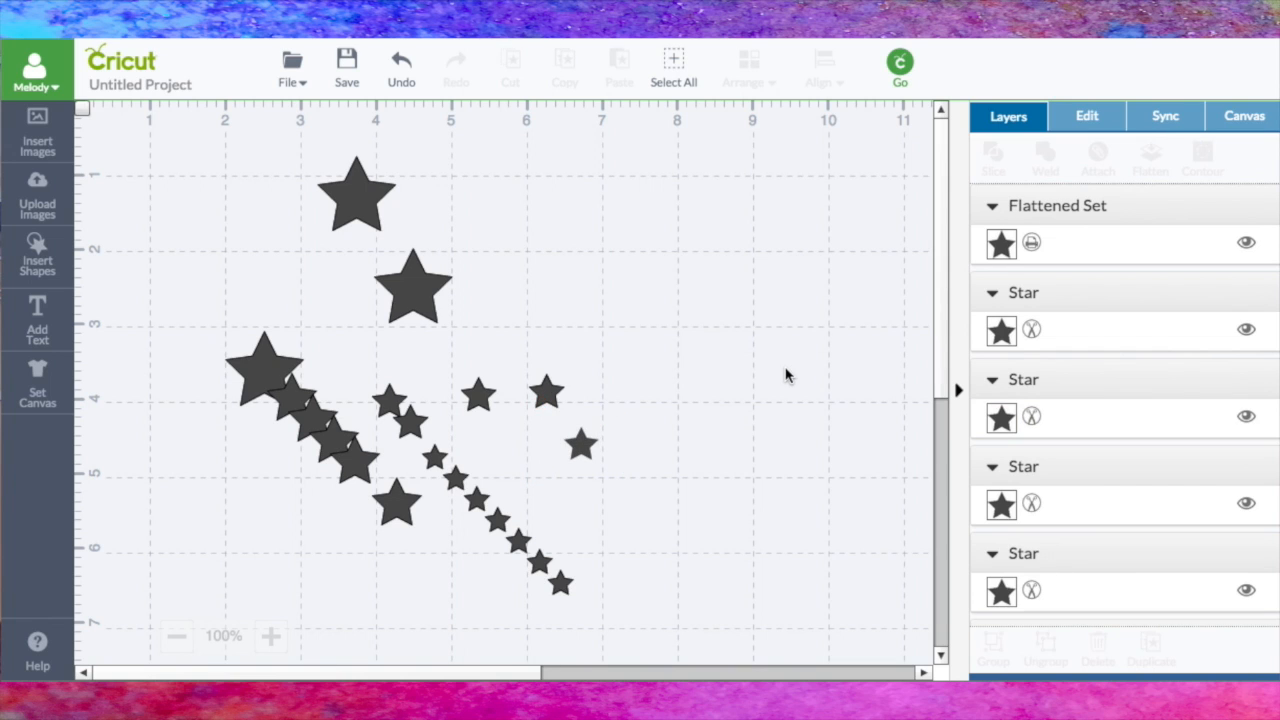
click(580, 448)
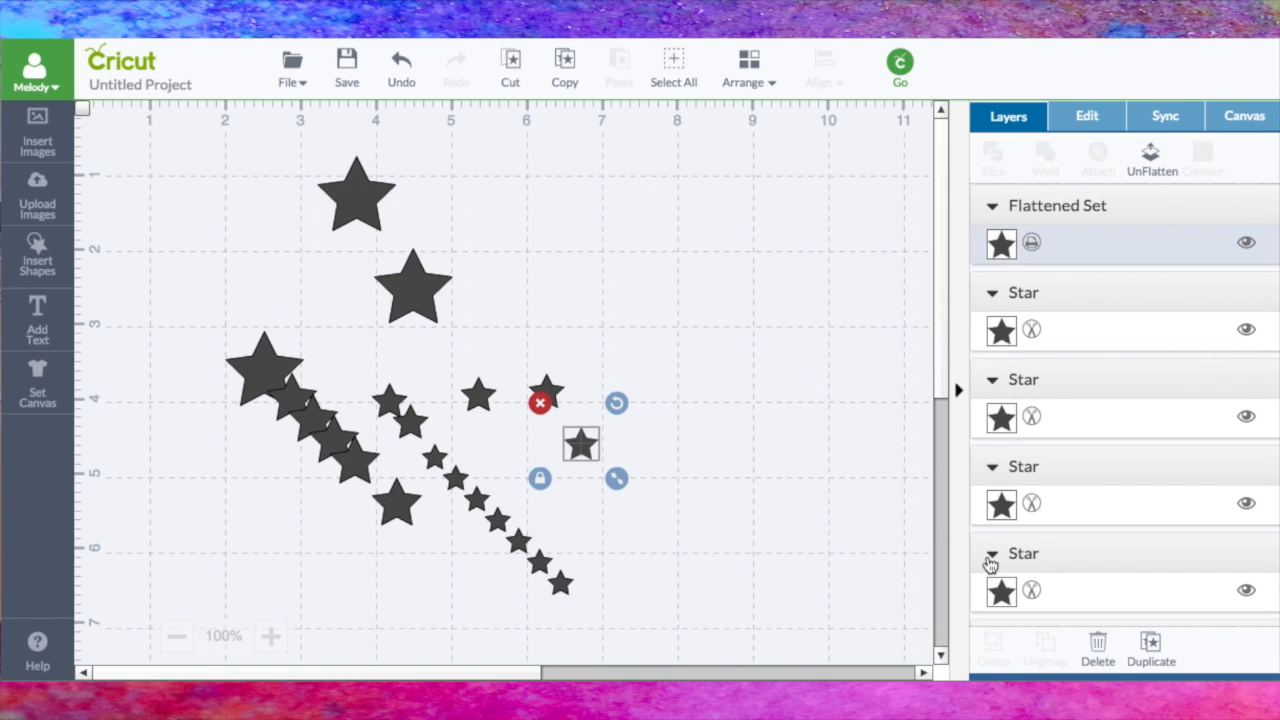
click(1151, 645)
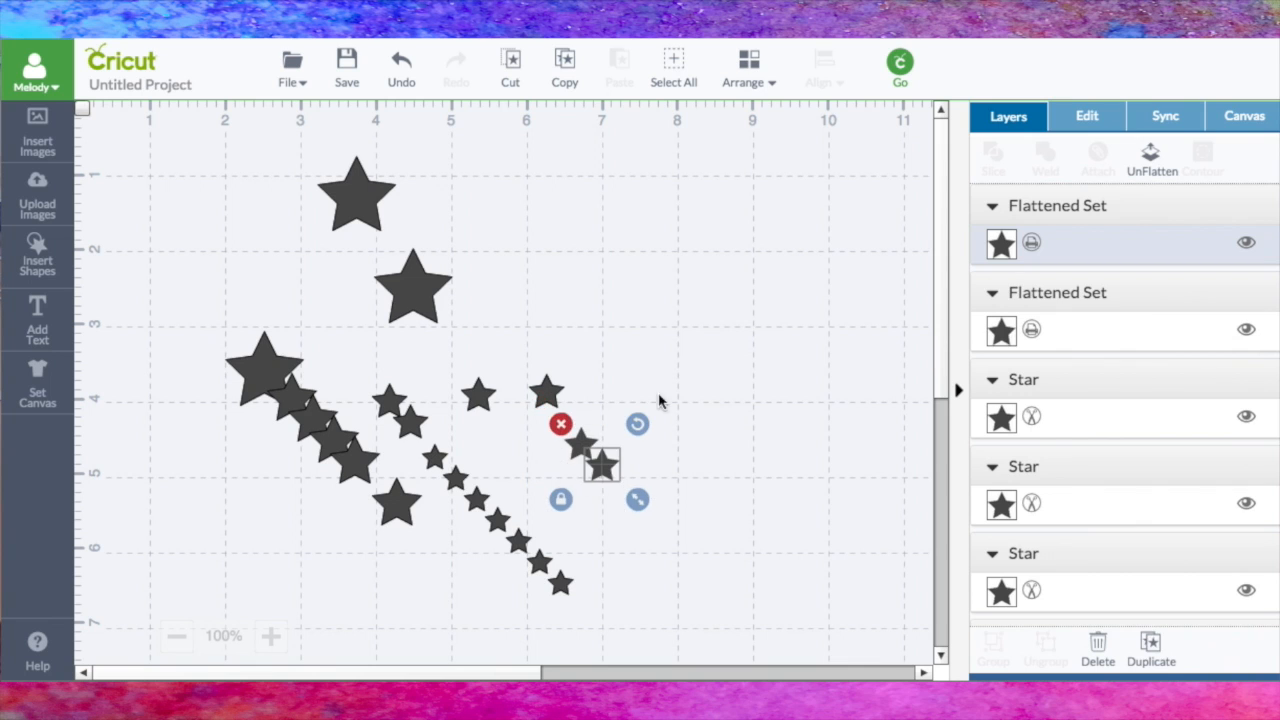
Move the second large star down to the smaller ones and delete every star except the topmost large one
click(341, 240)
drag(156, 131, 616, 420)
drag(613, 336, 613, 338)
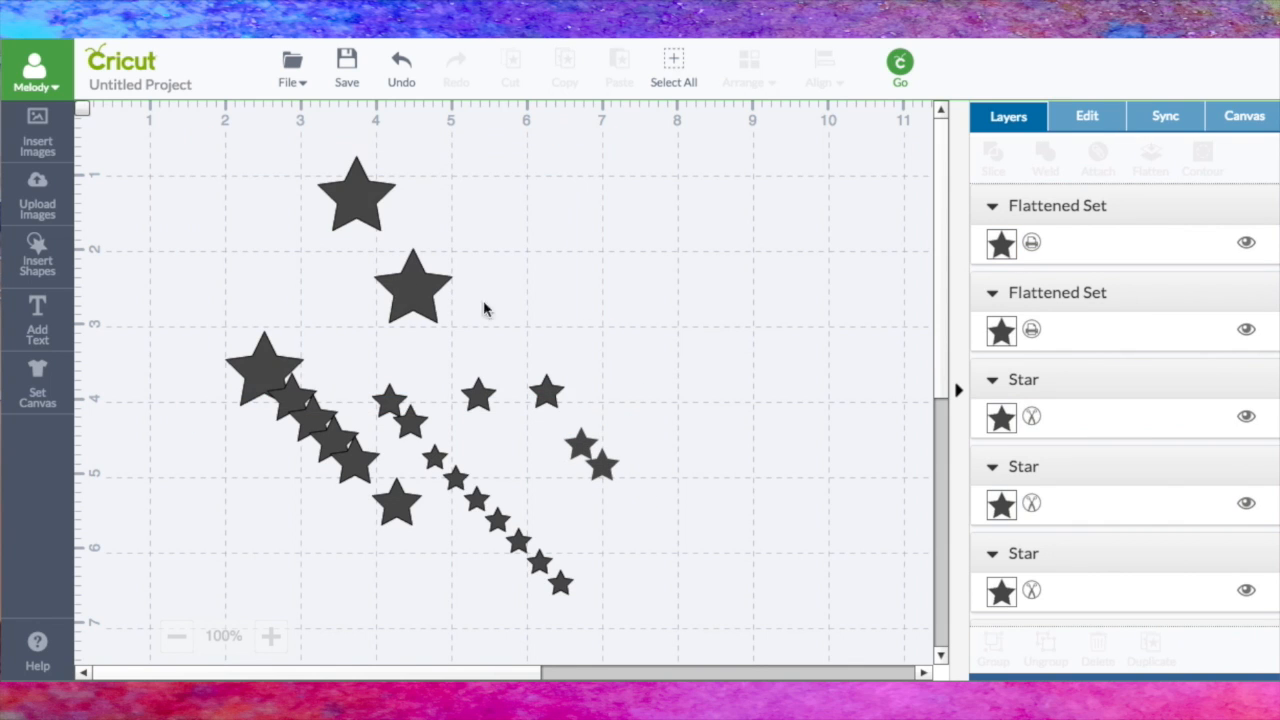
drag(403, 284, 380, 342)
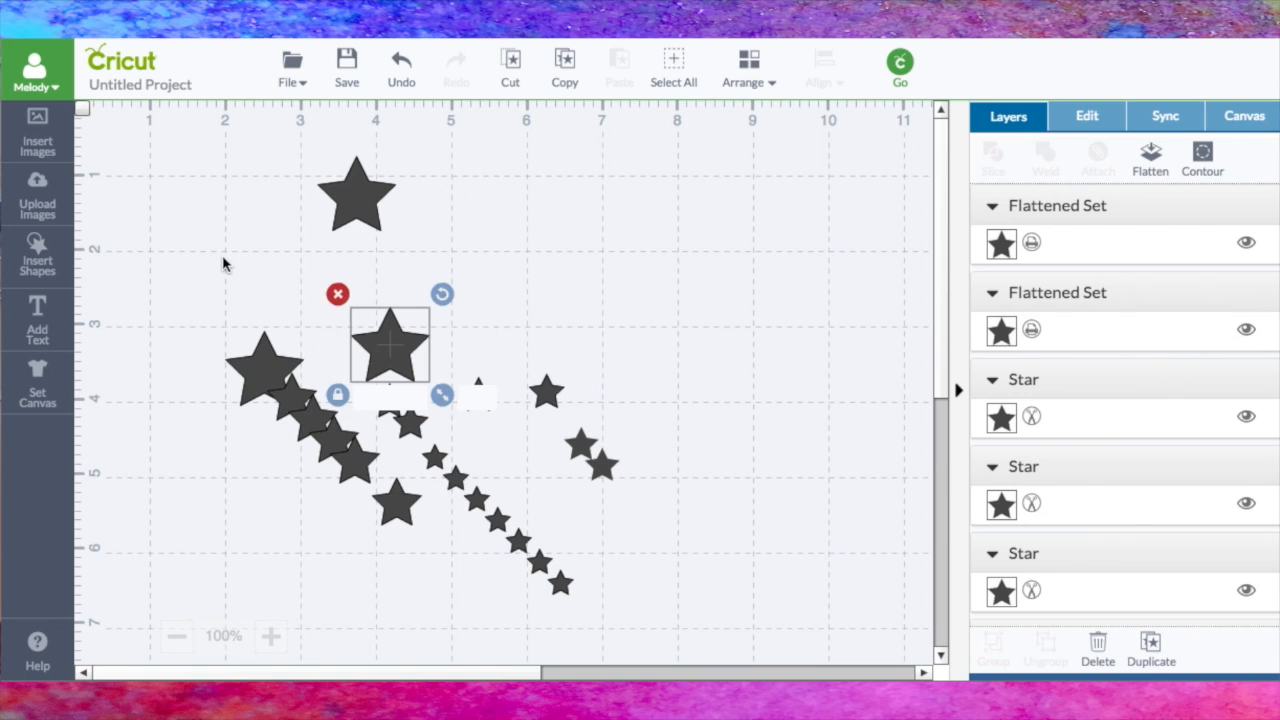
drag(204, 252, 681, 638)
click(211, 293)
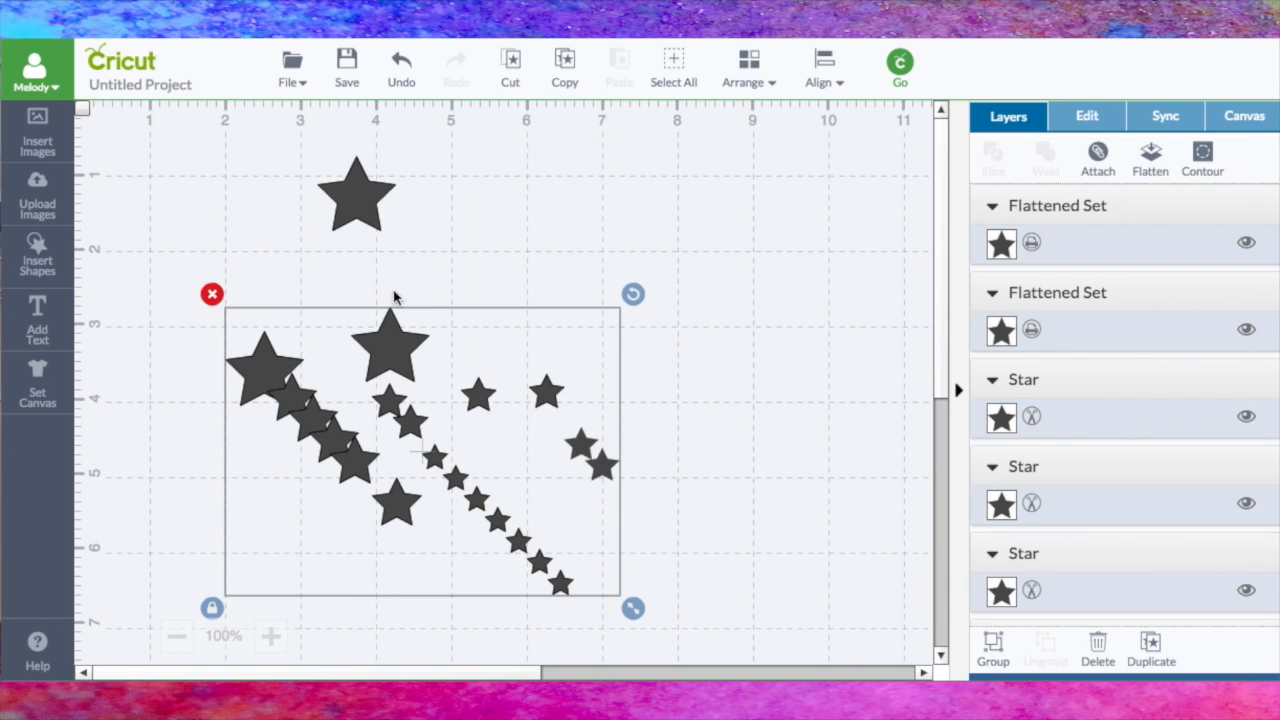
Flatten the remaining large star and open the line type and color settings of its layer
click(362, 193)
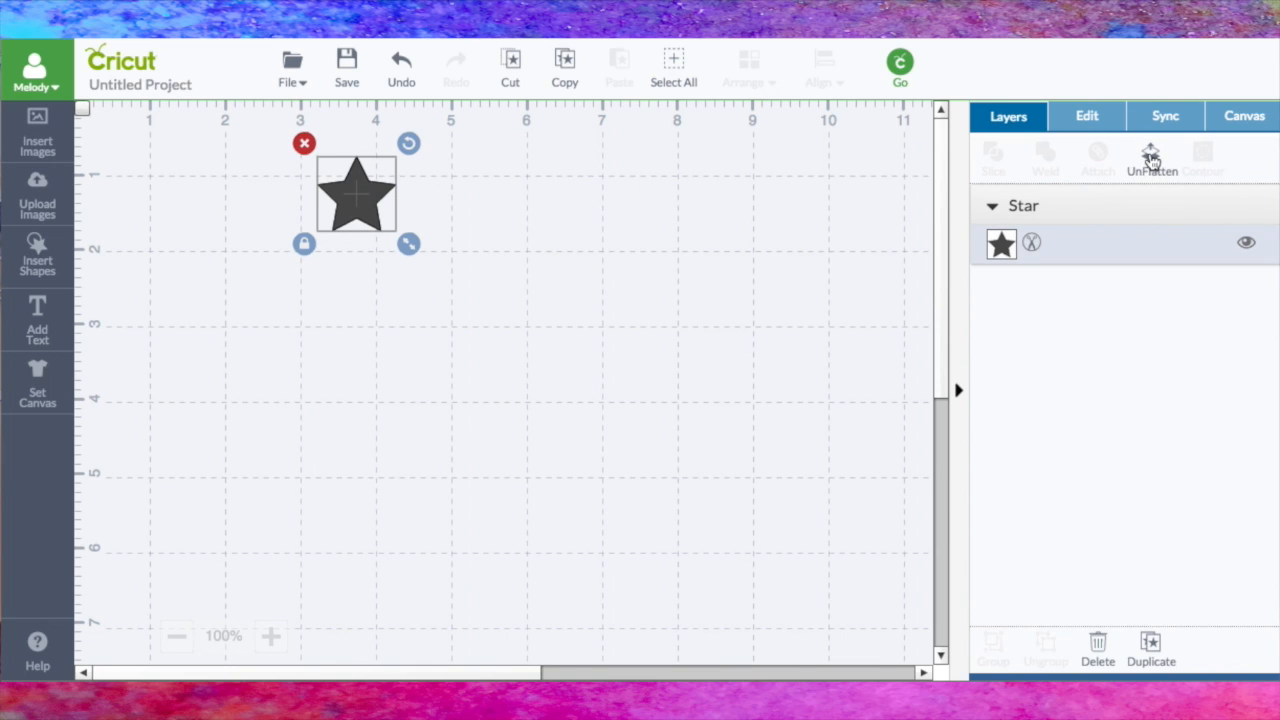
click(1151, 160)
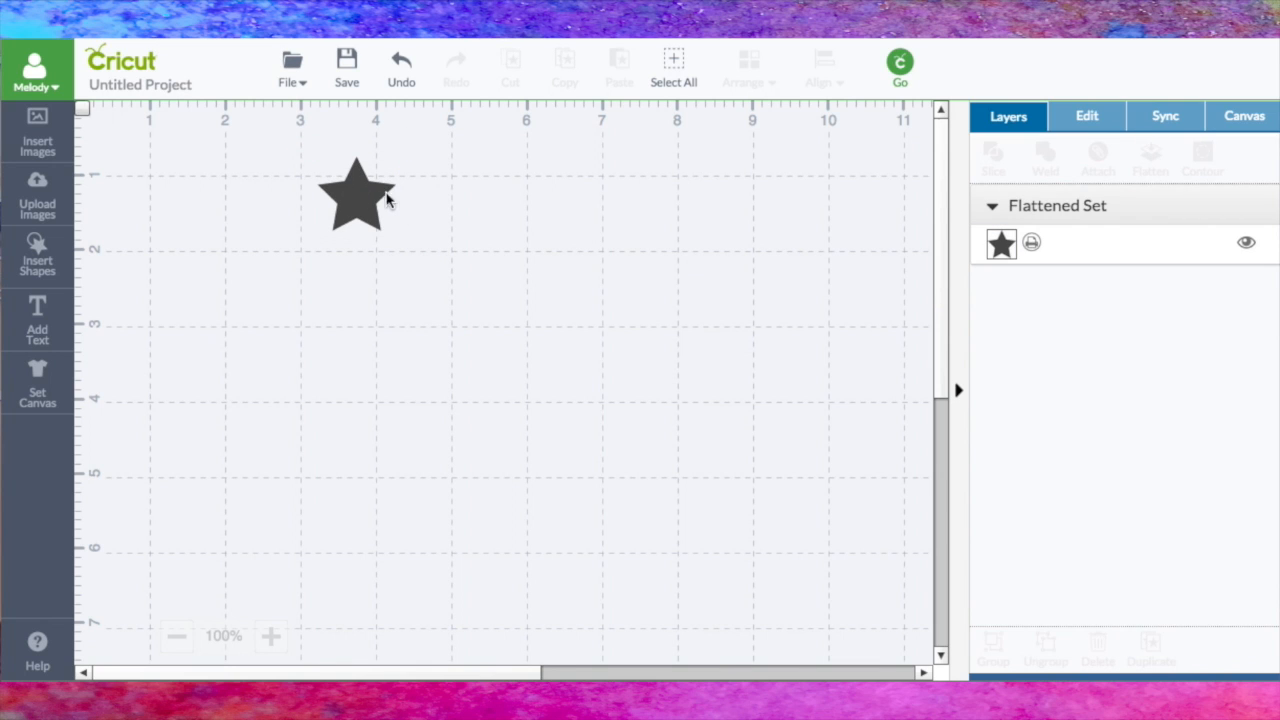
click(1041, 258)
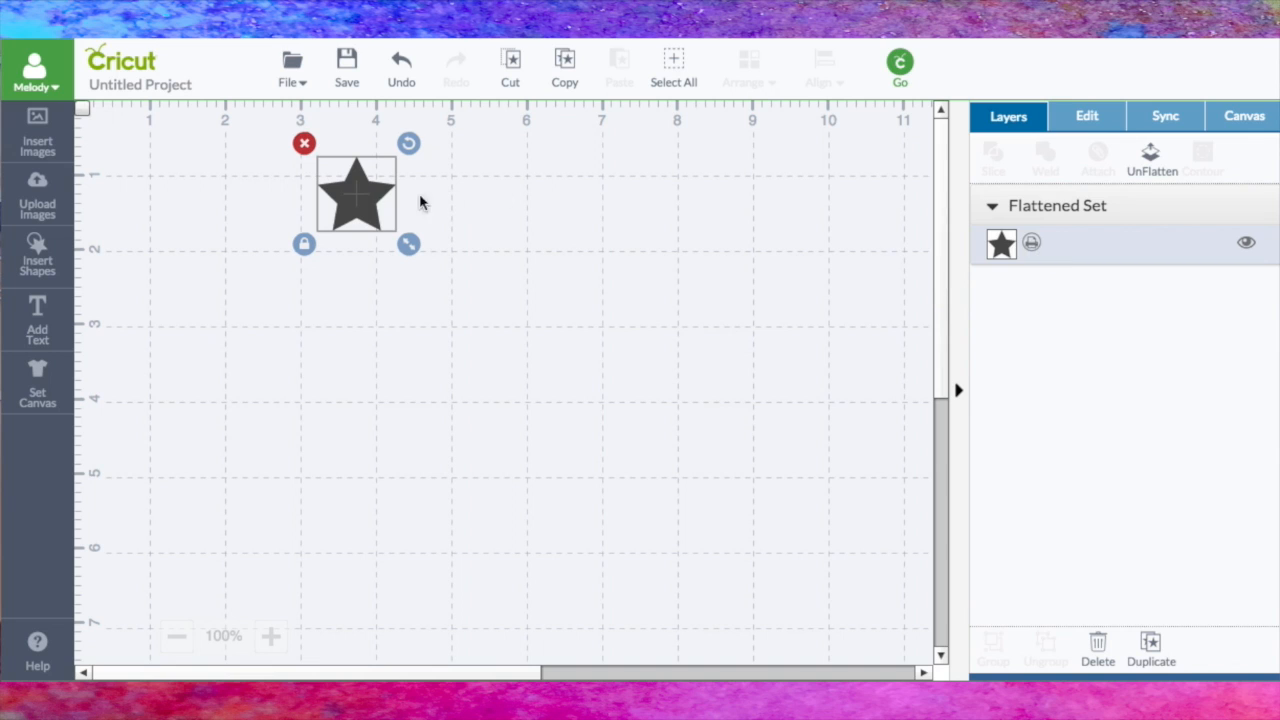
click(1002, 248)
click(1002, 248)
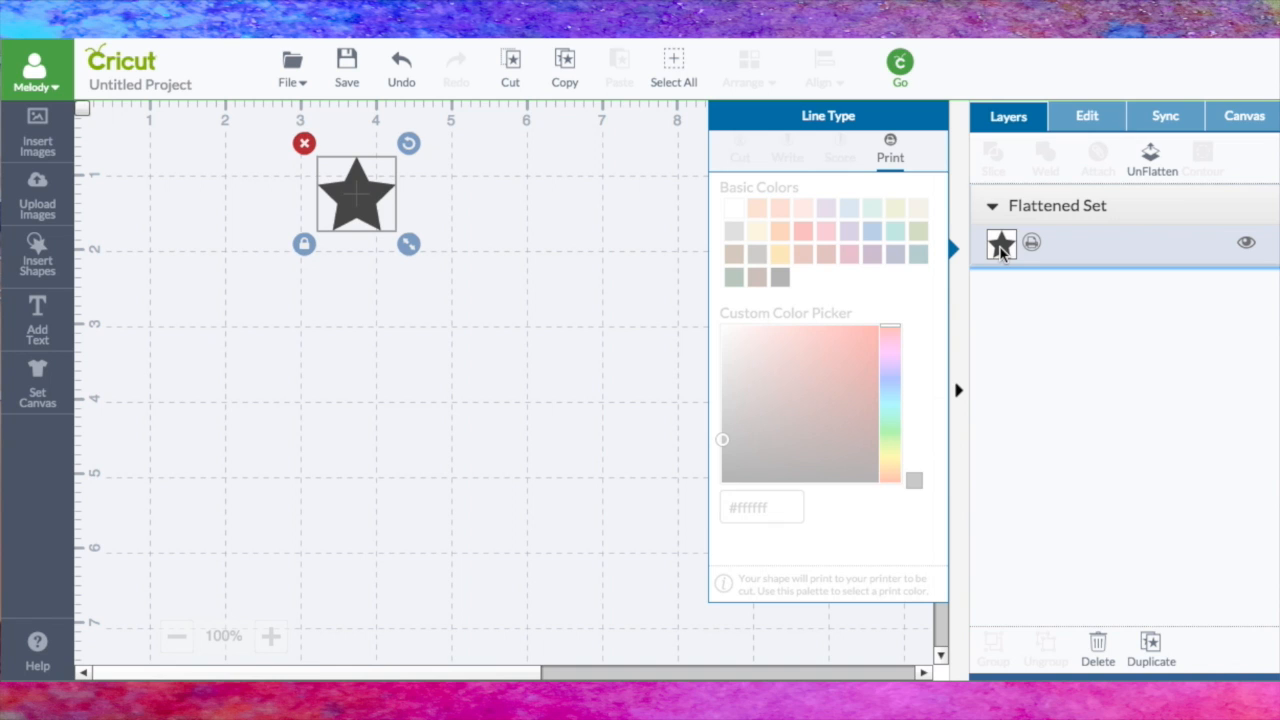
click(349, 198)
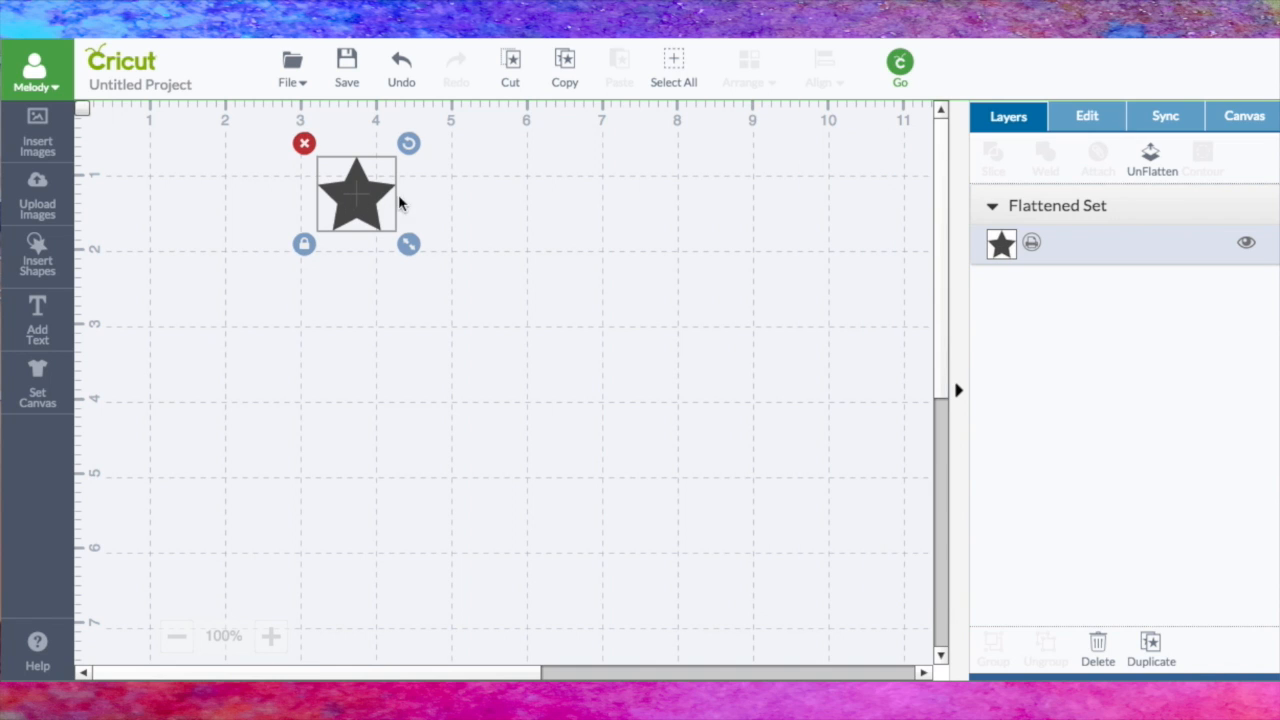
click(1003, 244)
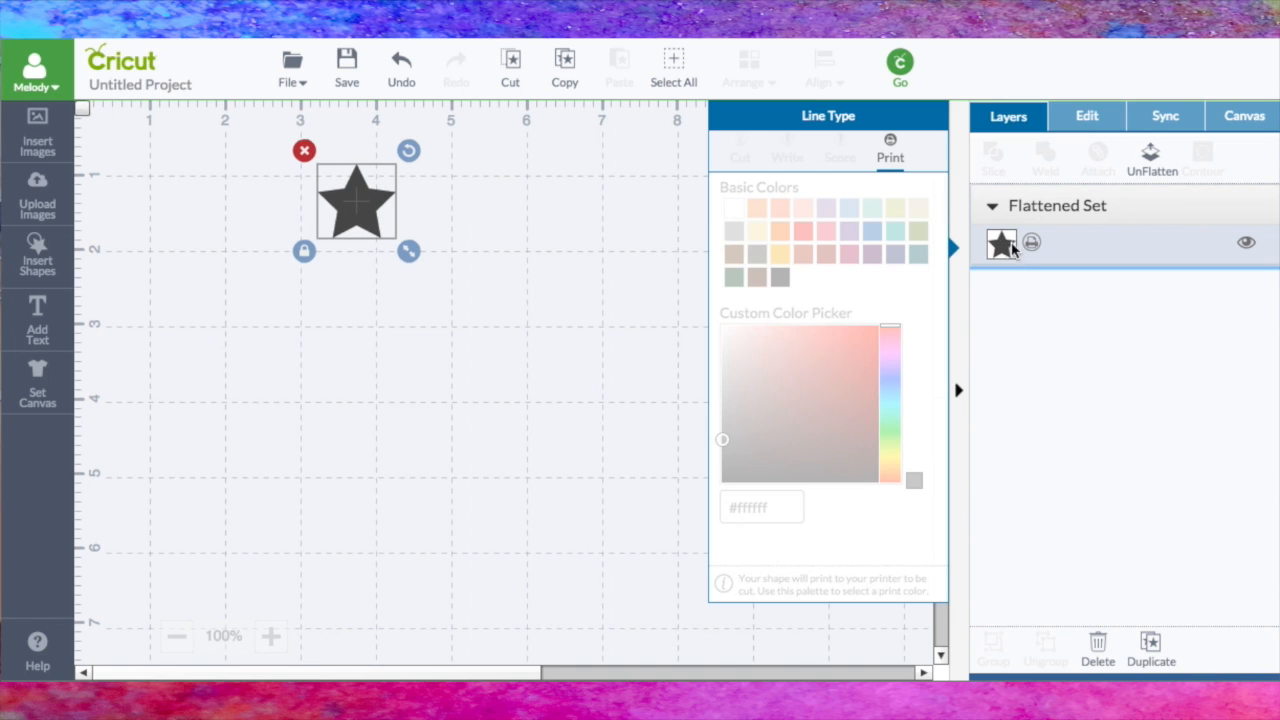
Unflatten the star and set its print color to Black (#000000)
click(1155, 163)
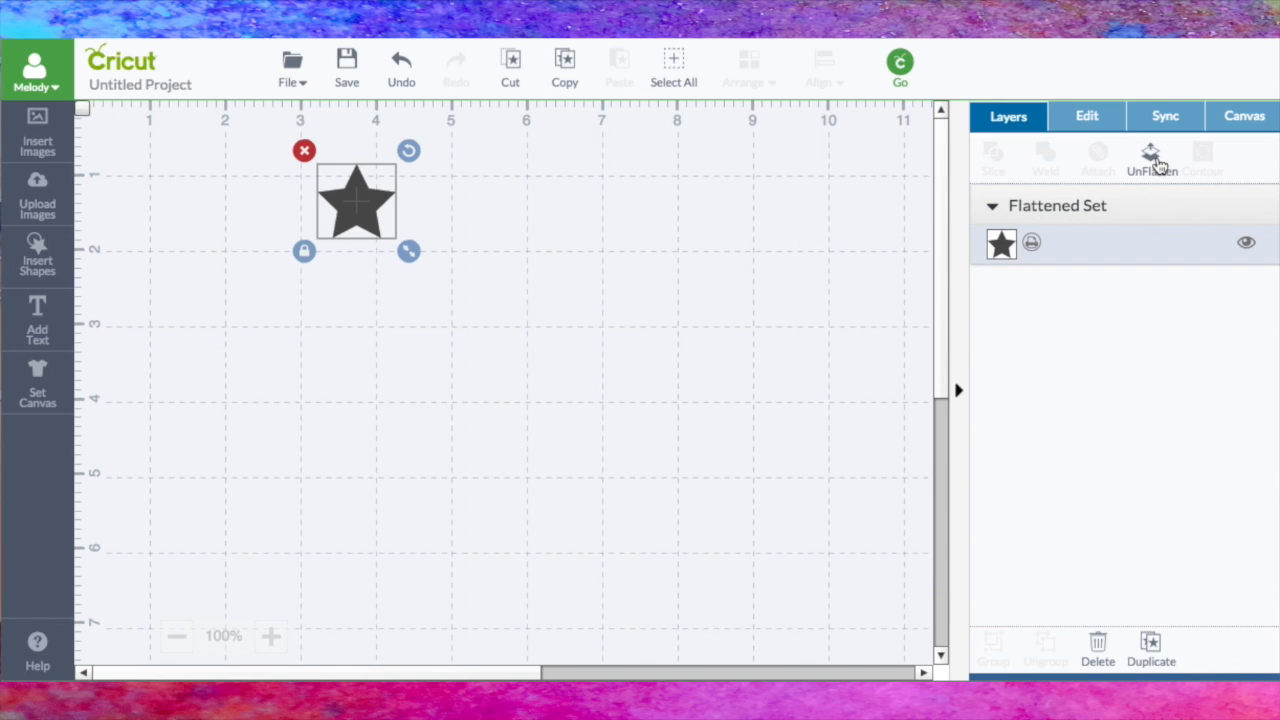
click(1002, 246)
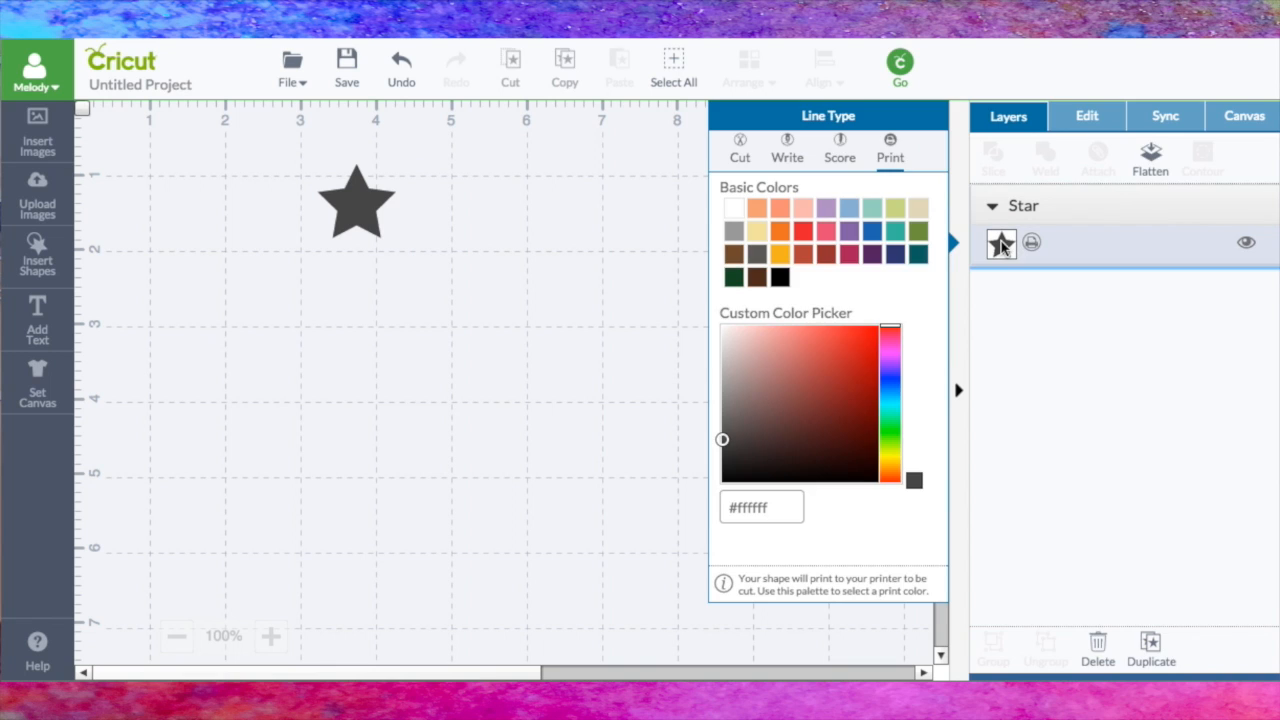
click(780, 278)
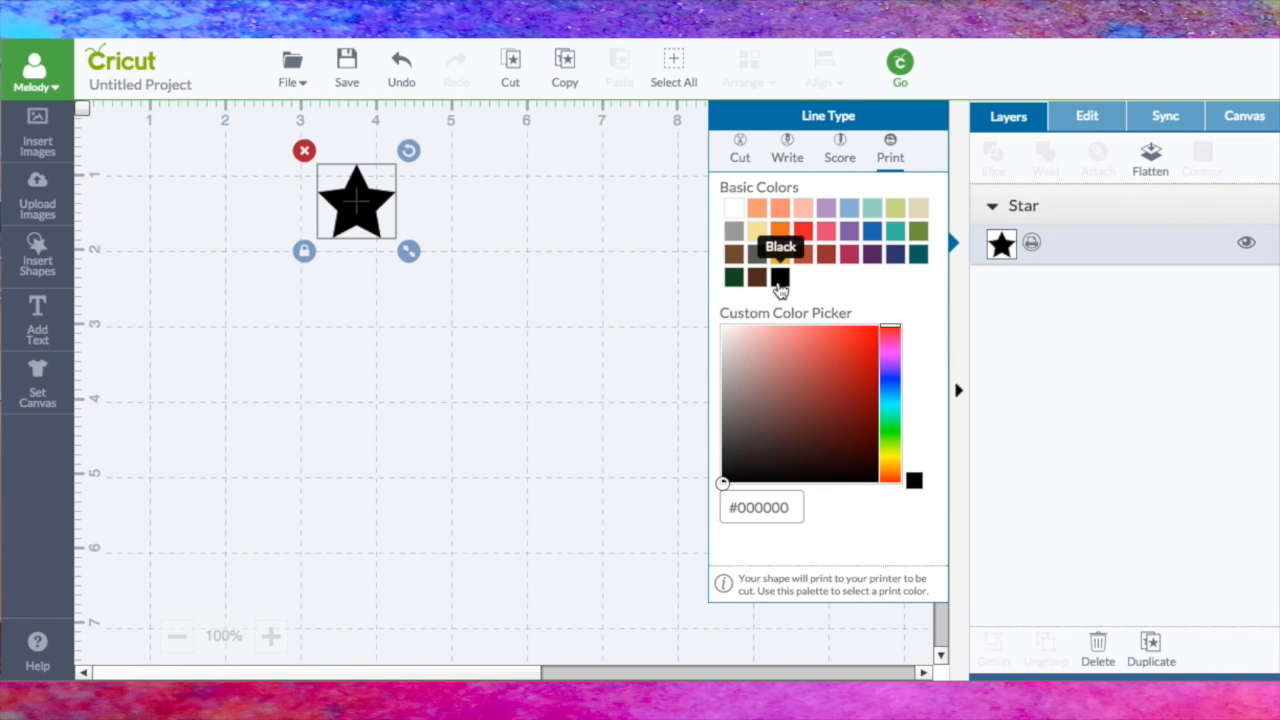
click(651, 246)
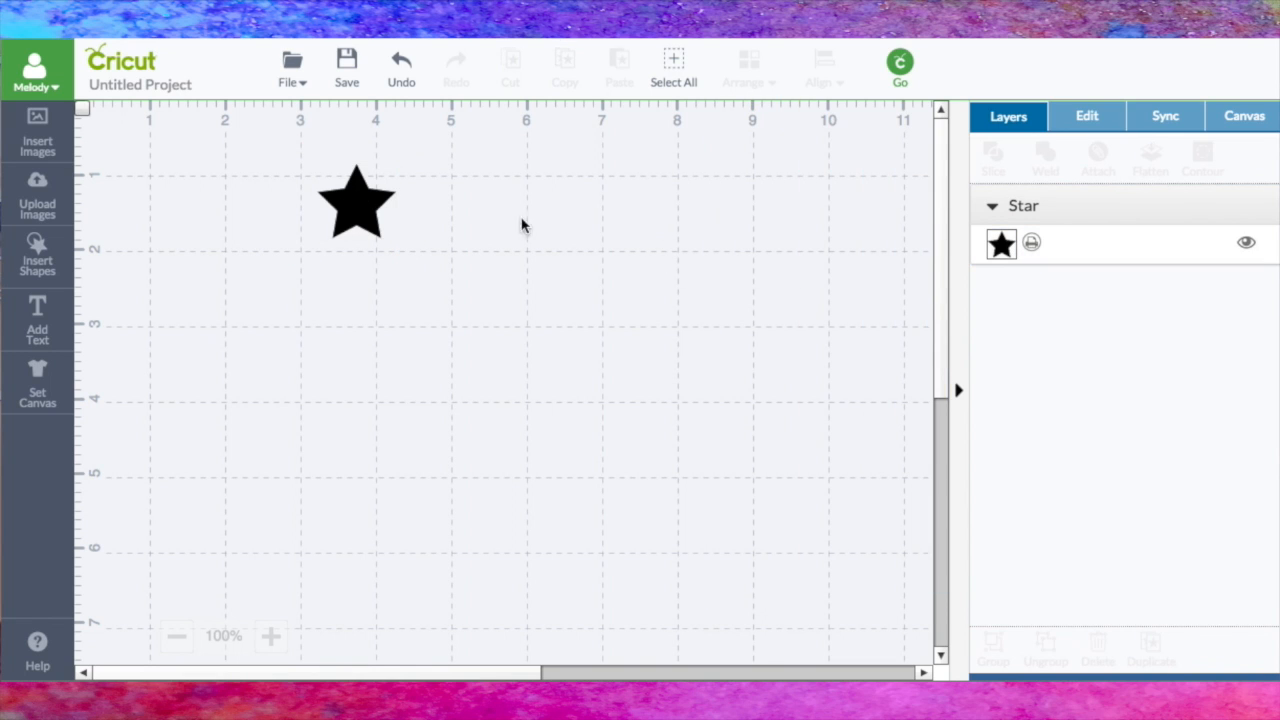
Flatten the black star again and duplicate it three times
click(372, 205)
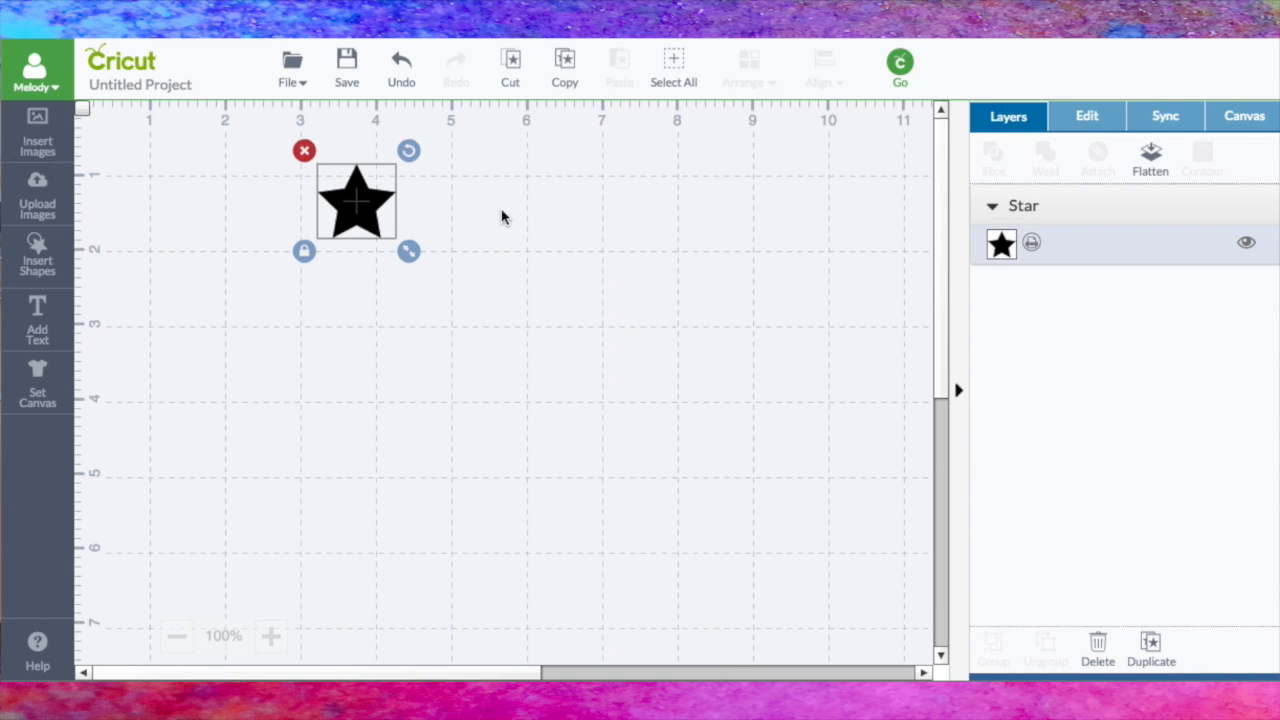
click(1154, 158)
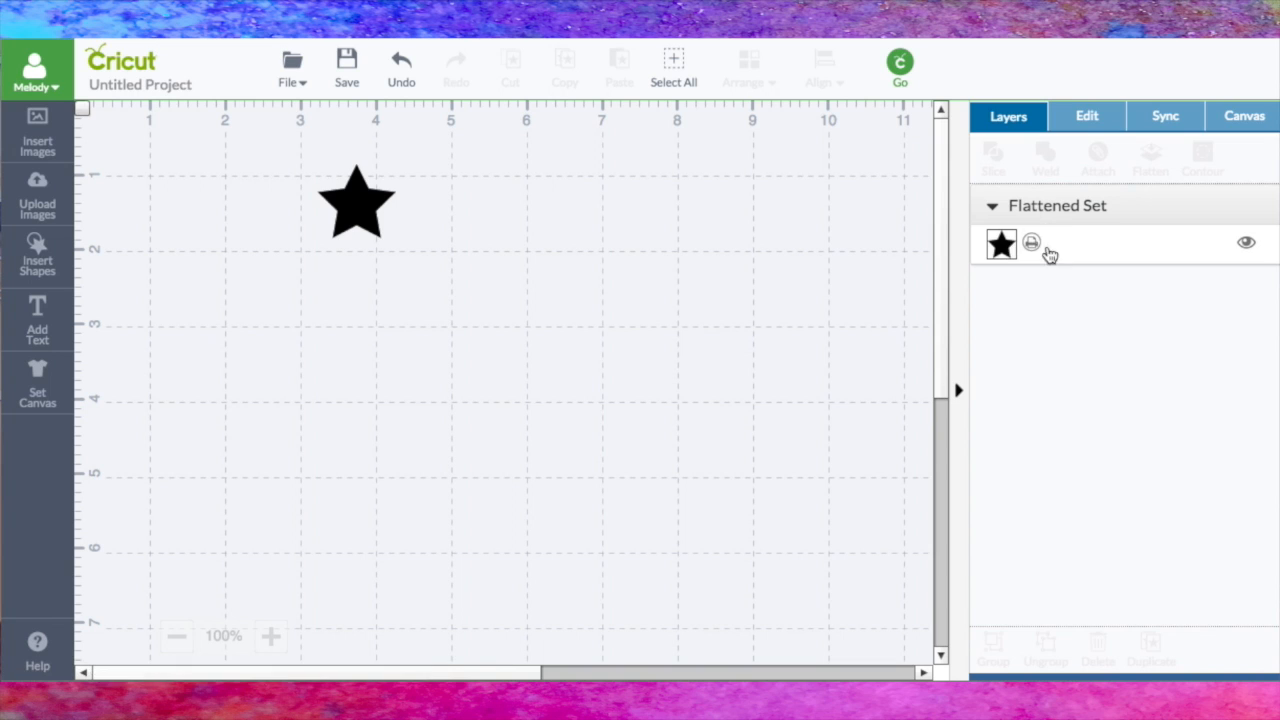
click(348, 210)
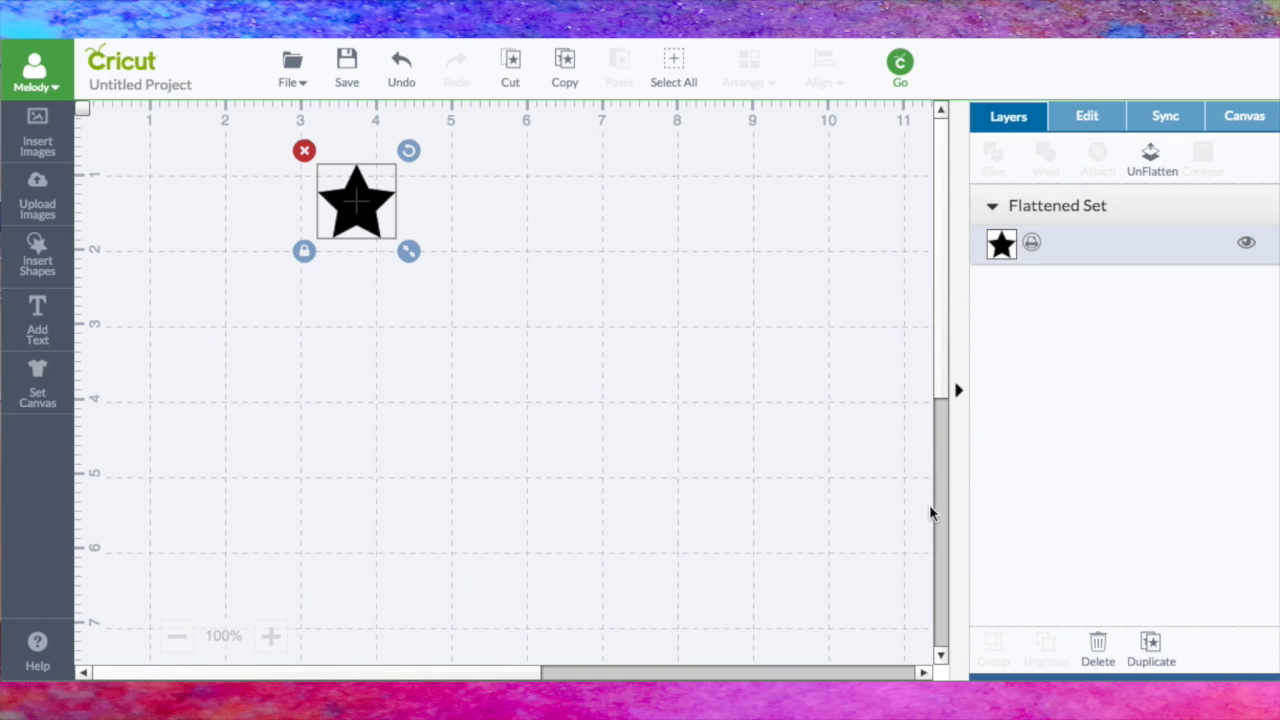
click(1151, 645)
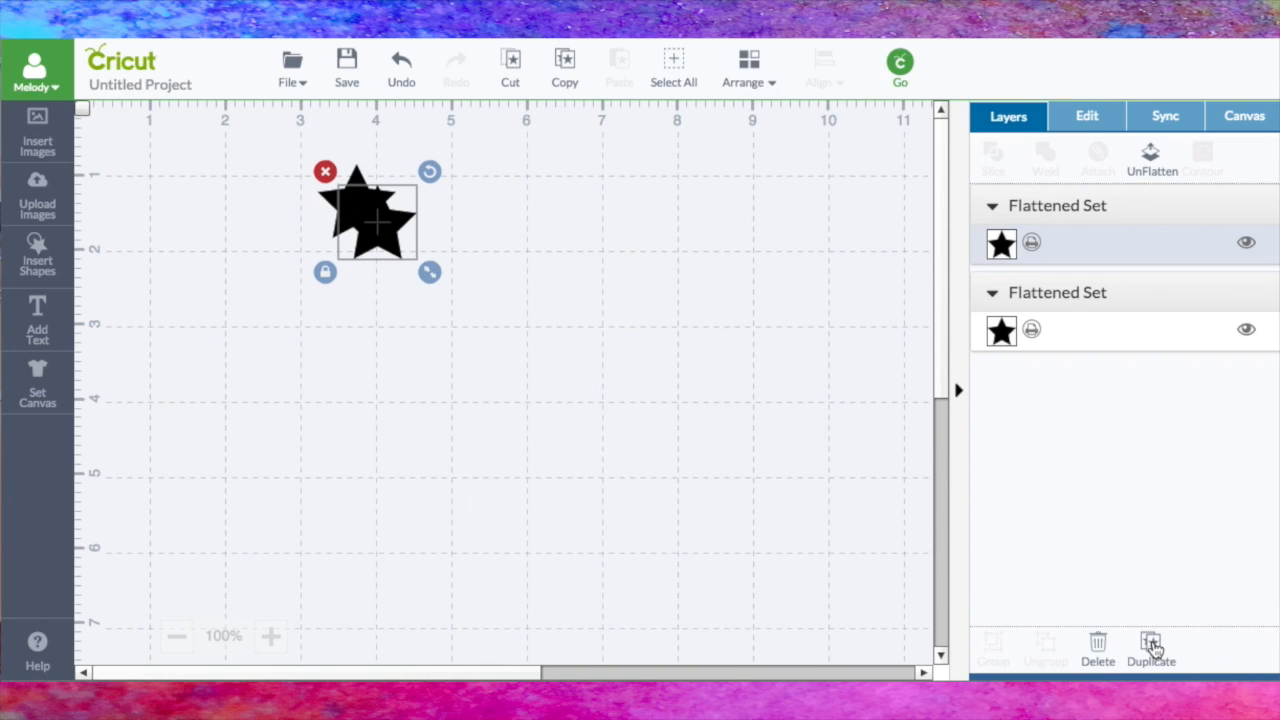
click(1151, 645)
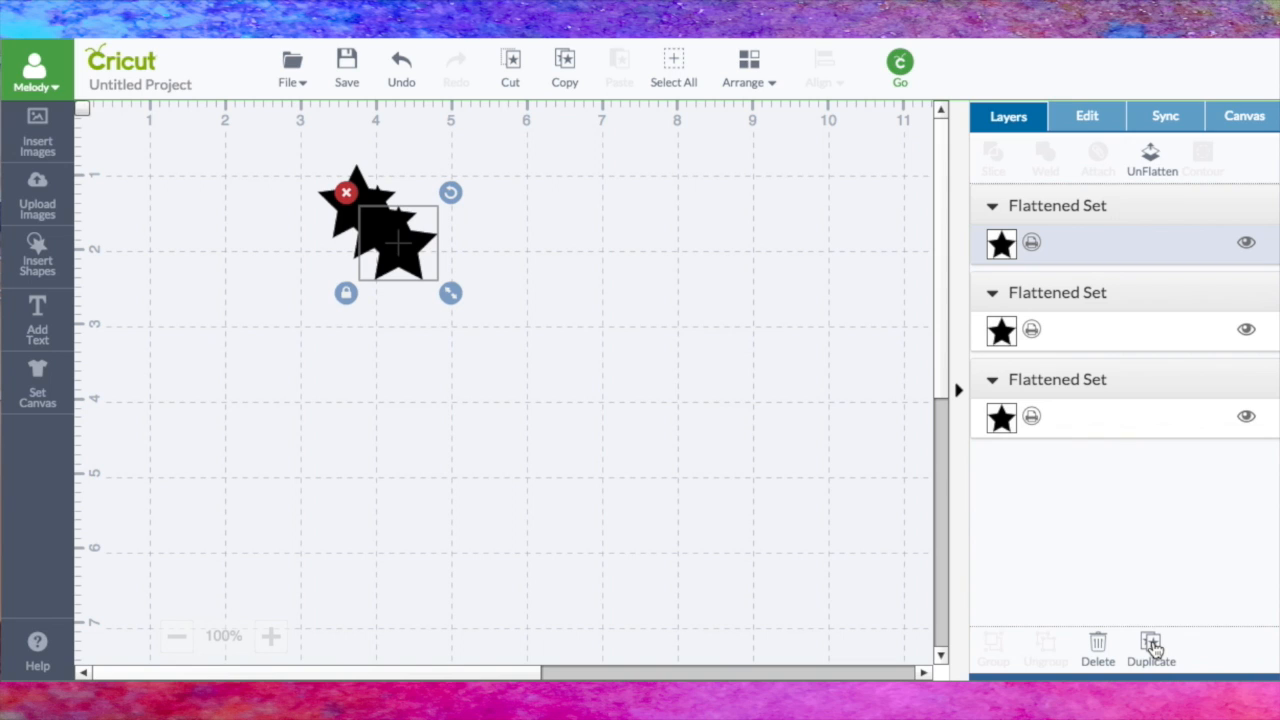
click(1151, 645)
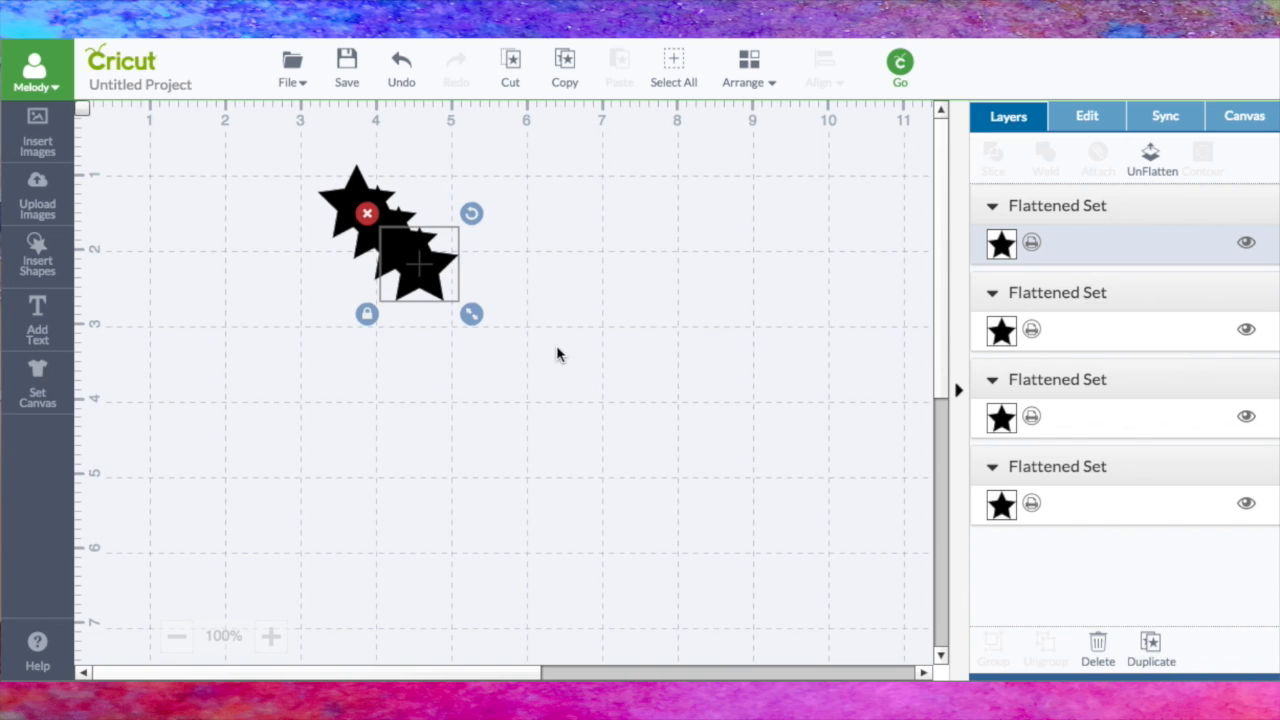
Shrink the last large star copy to about 0.75 in wide and duplicate it four times
drag(468, 309, 450, 291)
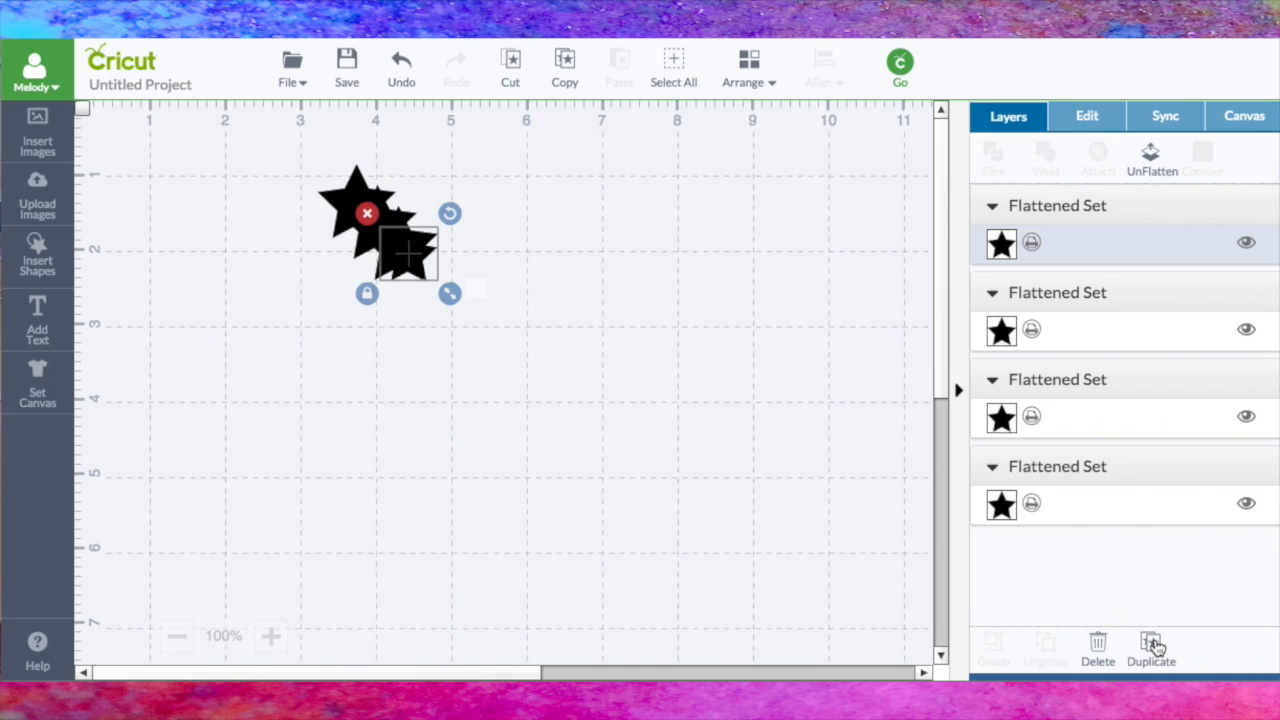
click(1151, 645)
click(1151, 645)
click(1151, 645)
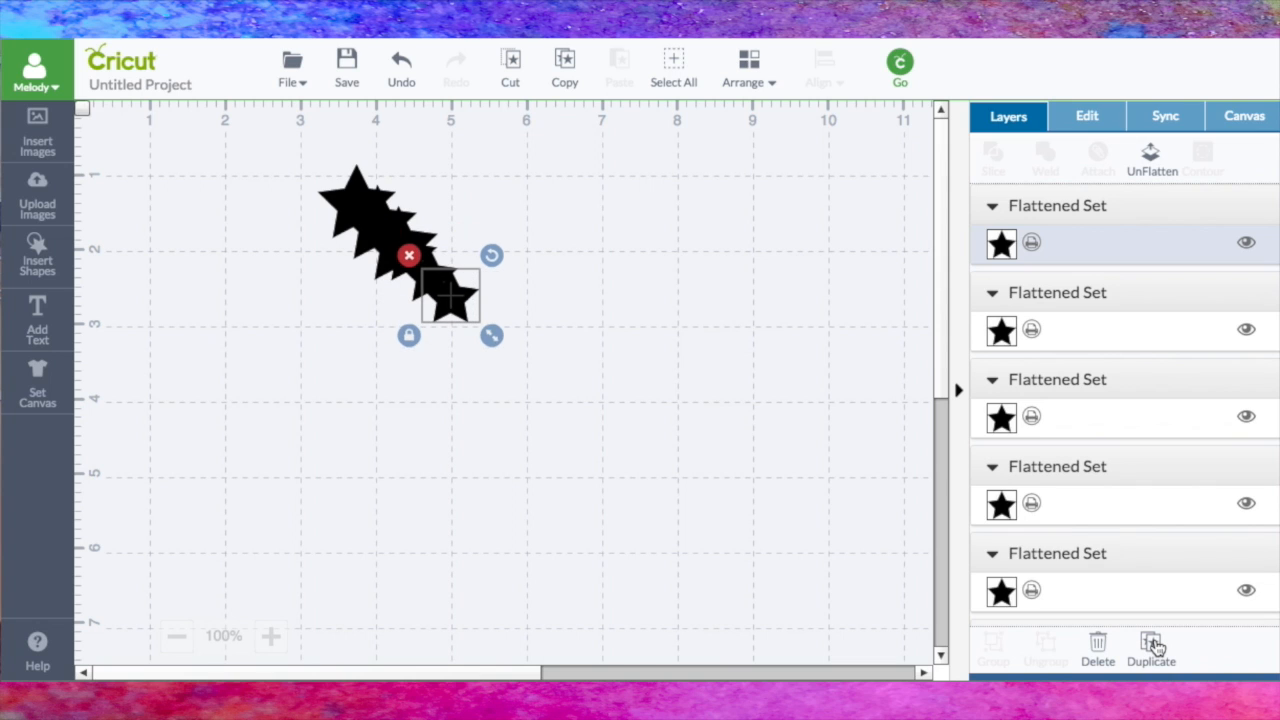
key(ctrl+d)
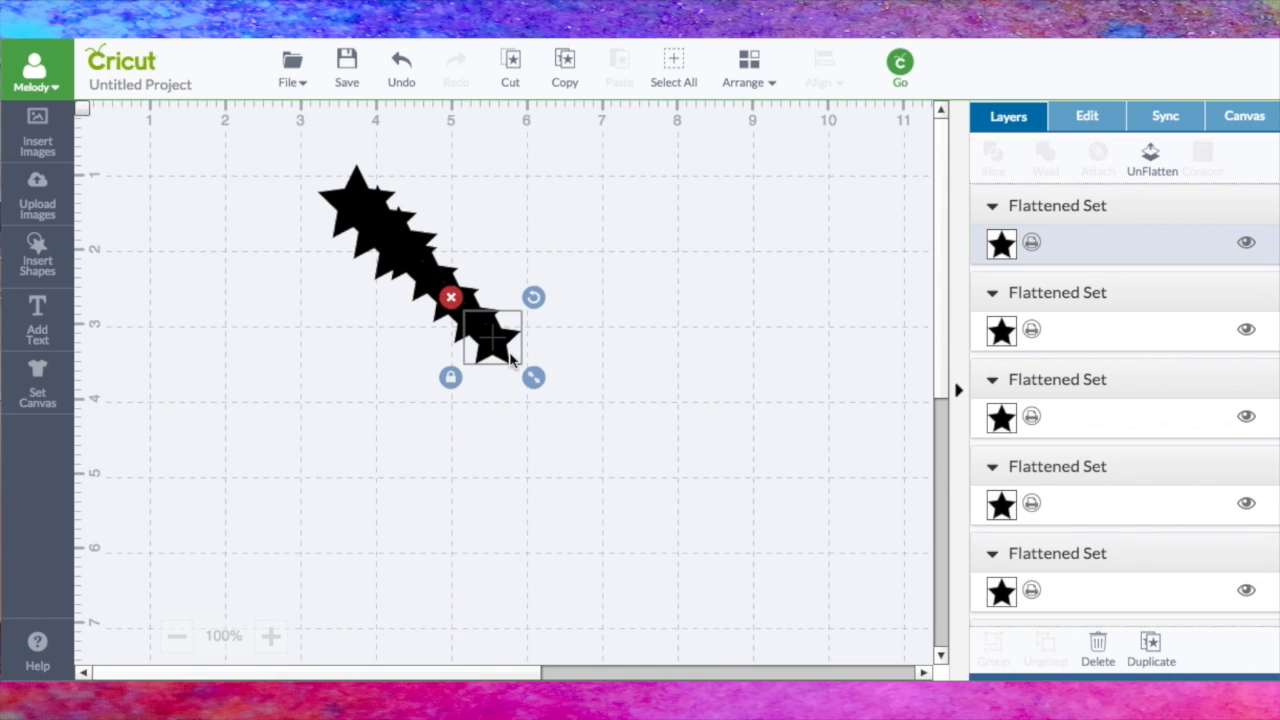
Shrink the last medium star copy to about 0.55 in wide and duplicate it four times
drag(533, 377, 518, 364)
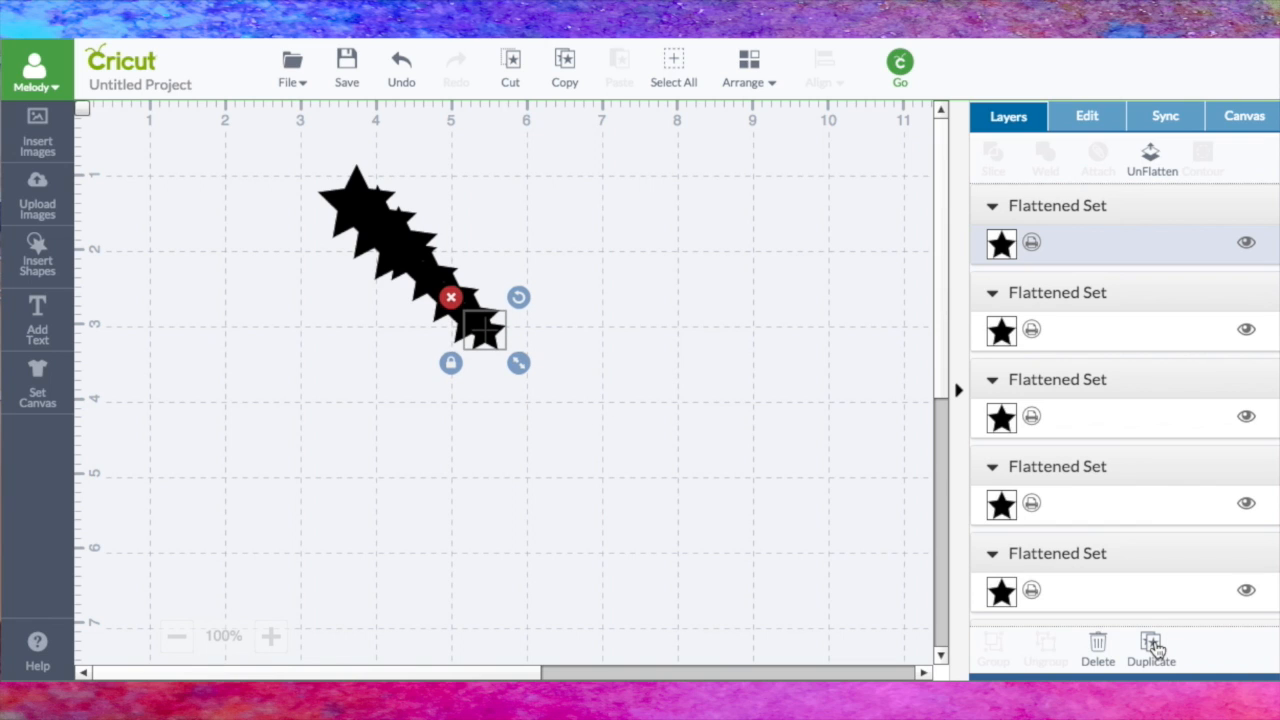
click(1152, 646)
click(1152, 646)
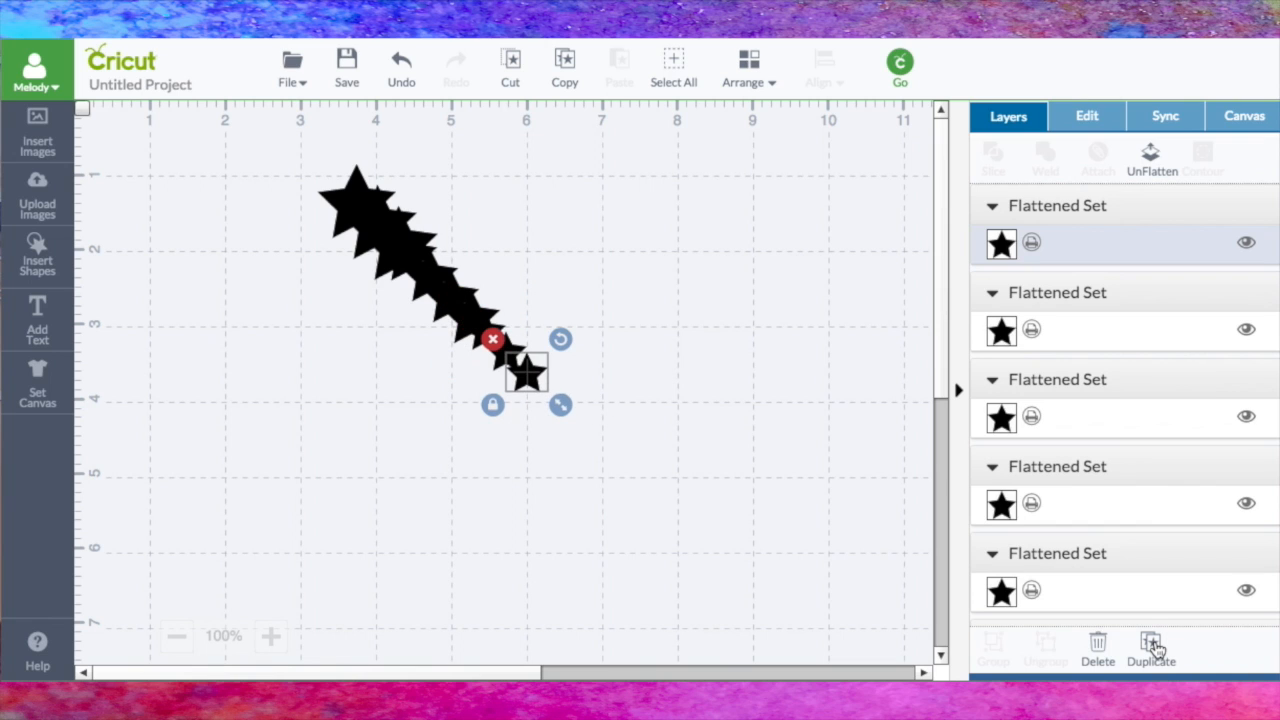
click(1152, 646)
click(1152, 646)
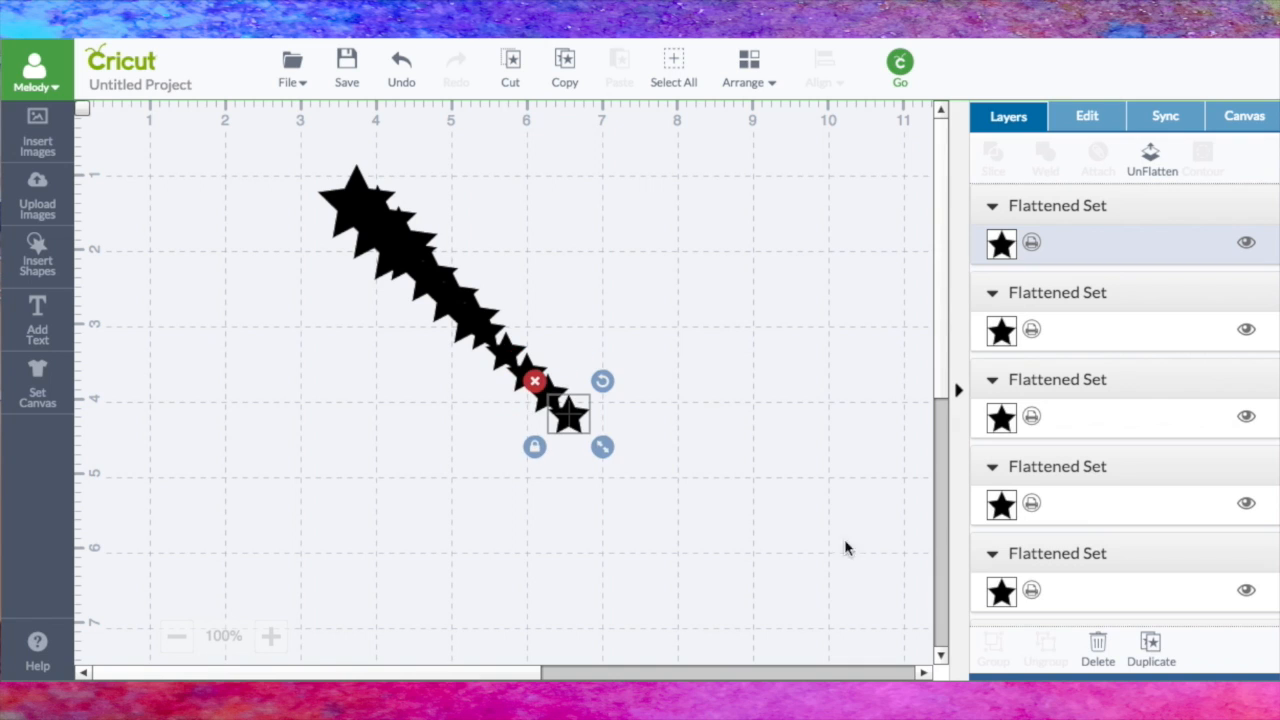
Shrink another copy at the lower end of the row to 0.42 in wide and duplicate it six times
drag(600, 446, 618, 462)
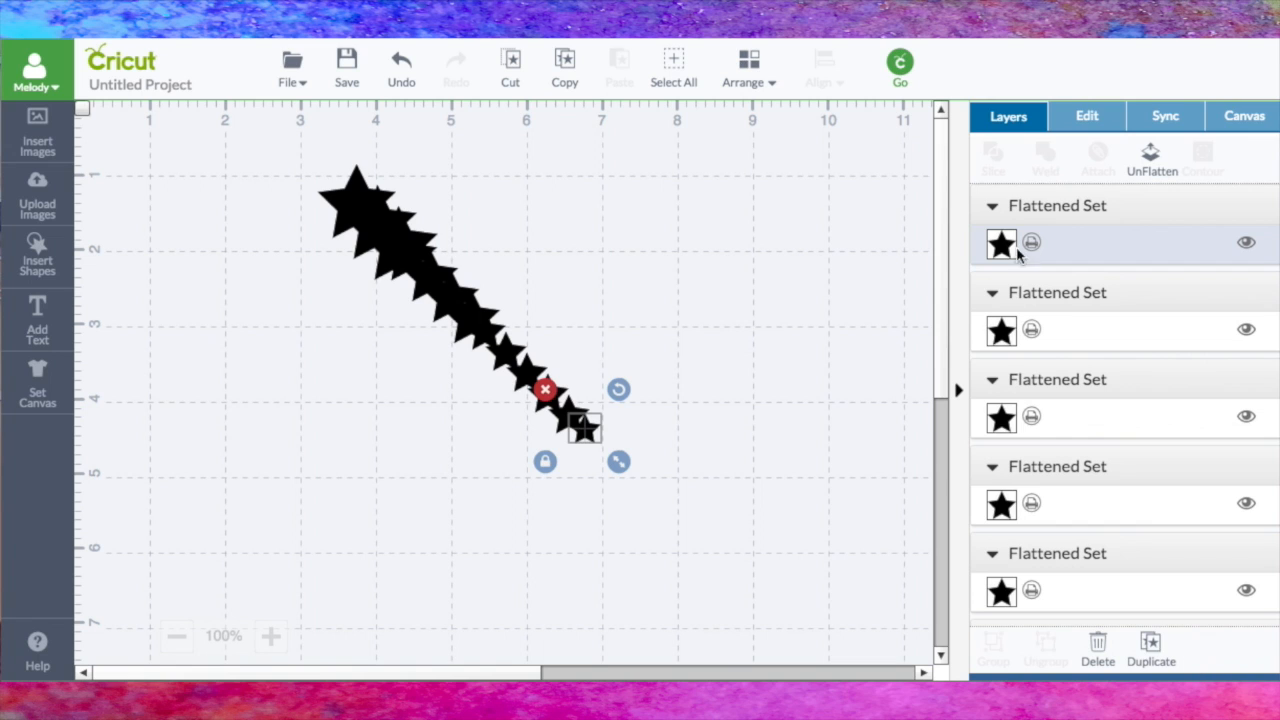
click(1078, 122)
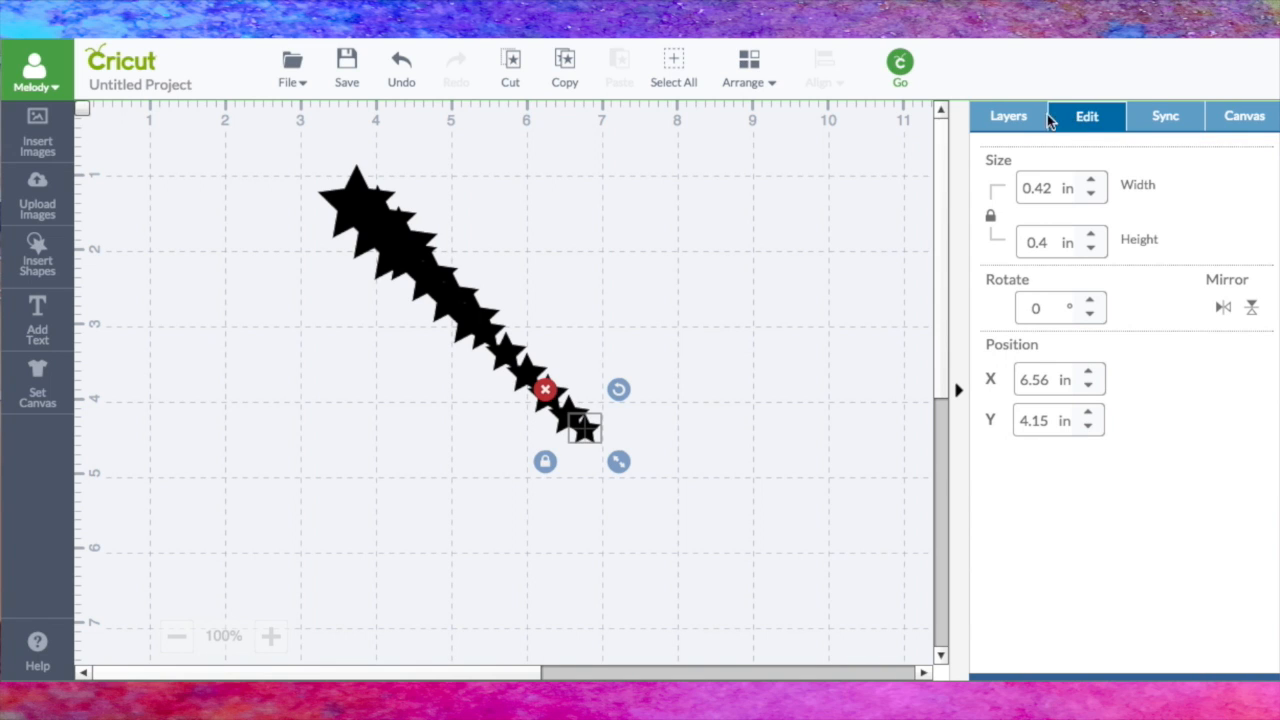
click(1018, 120)
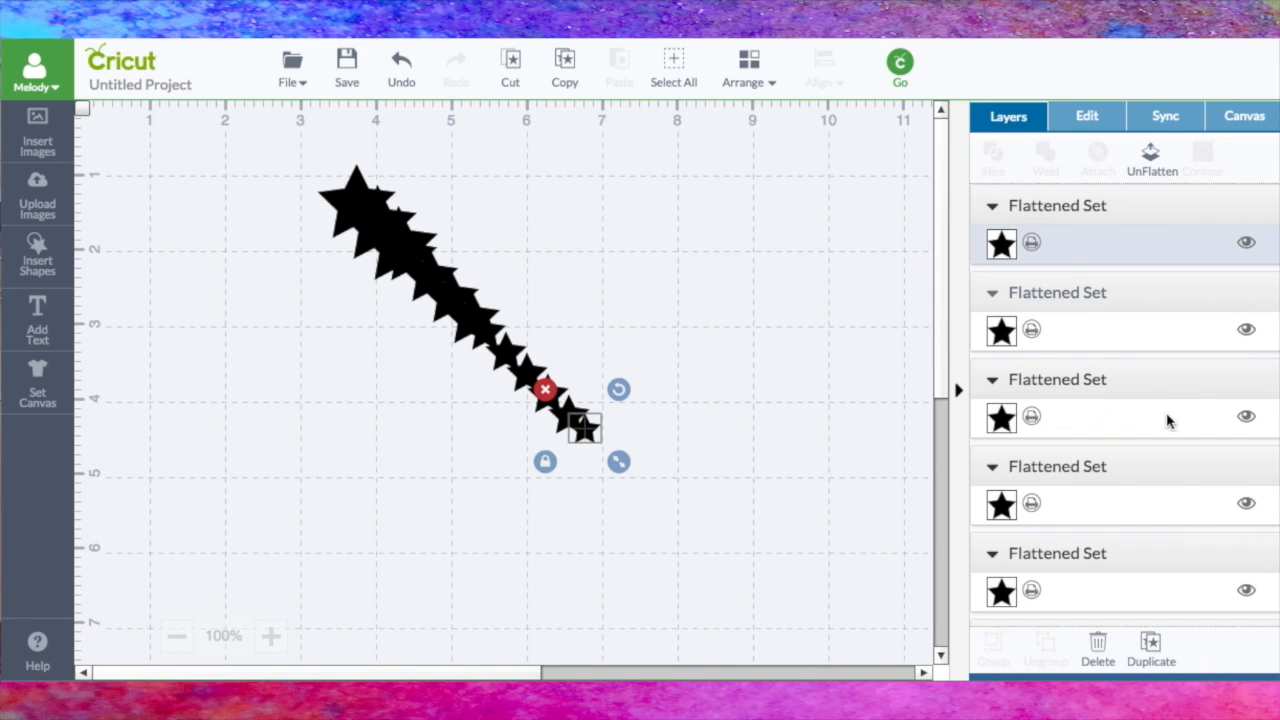
click(1152, 648)
click(1152, 648)
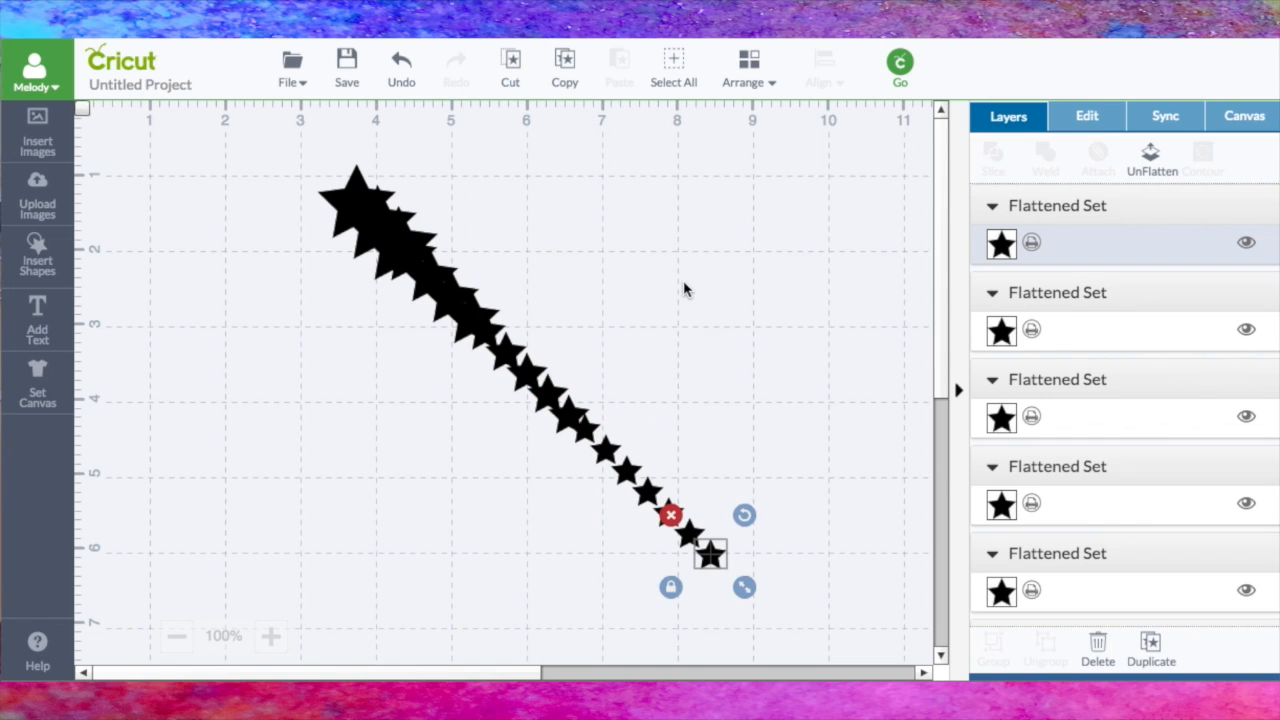
Add extra copies of the medium stars from the middle of the row and check the arrangement in the mat preview
click(507, 352)
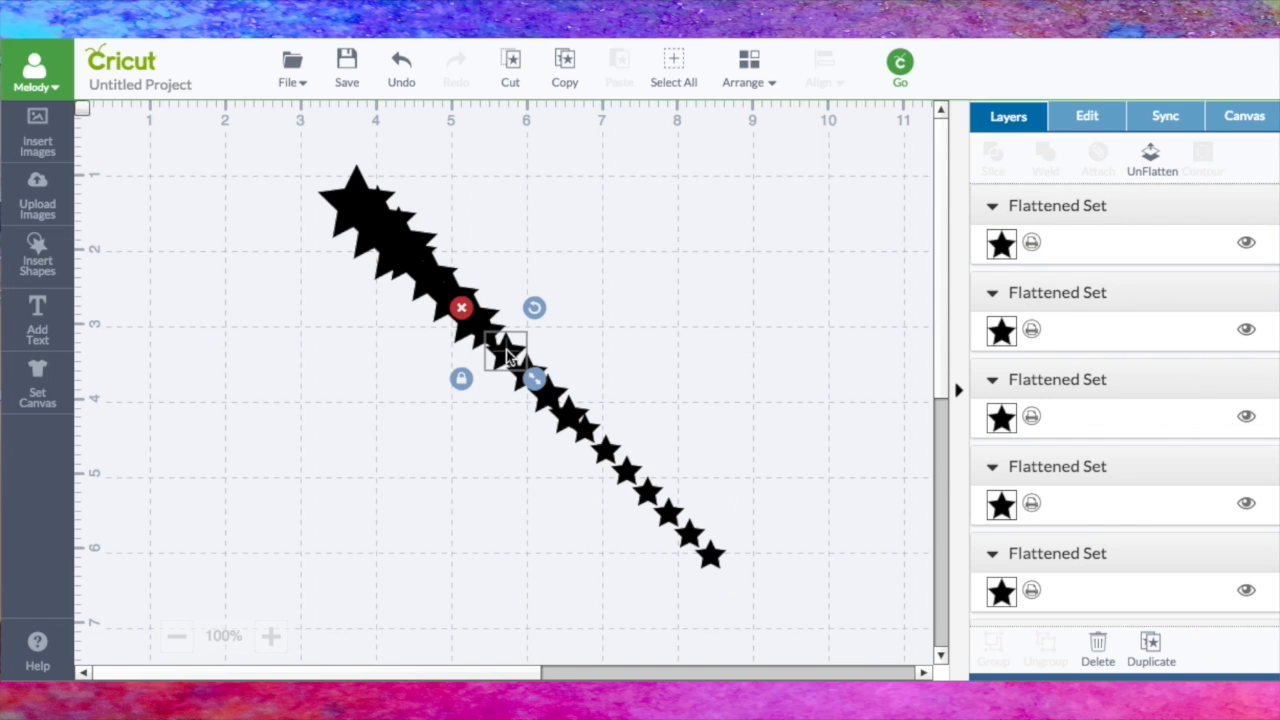
click(1150, 650)
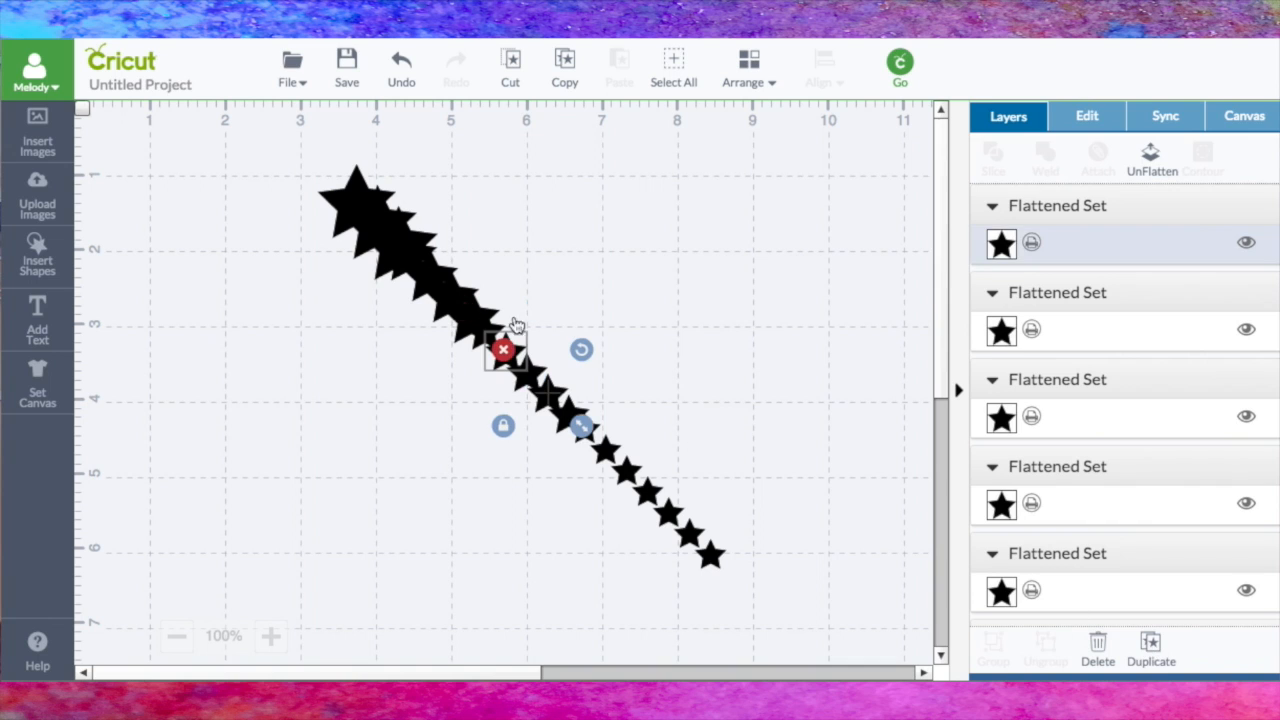
click(453, 316)
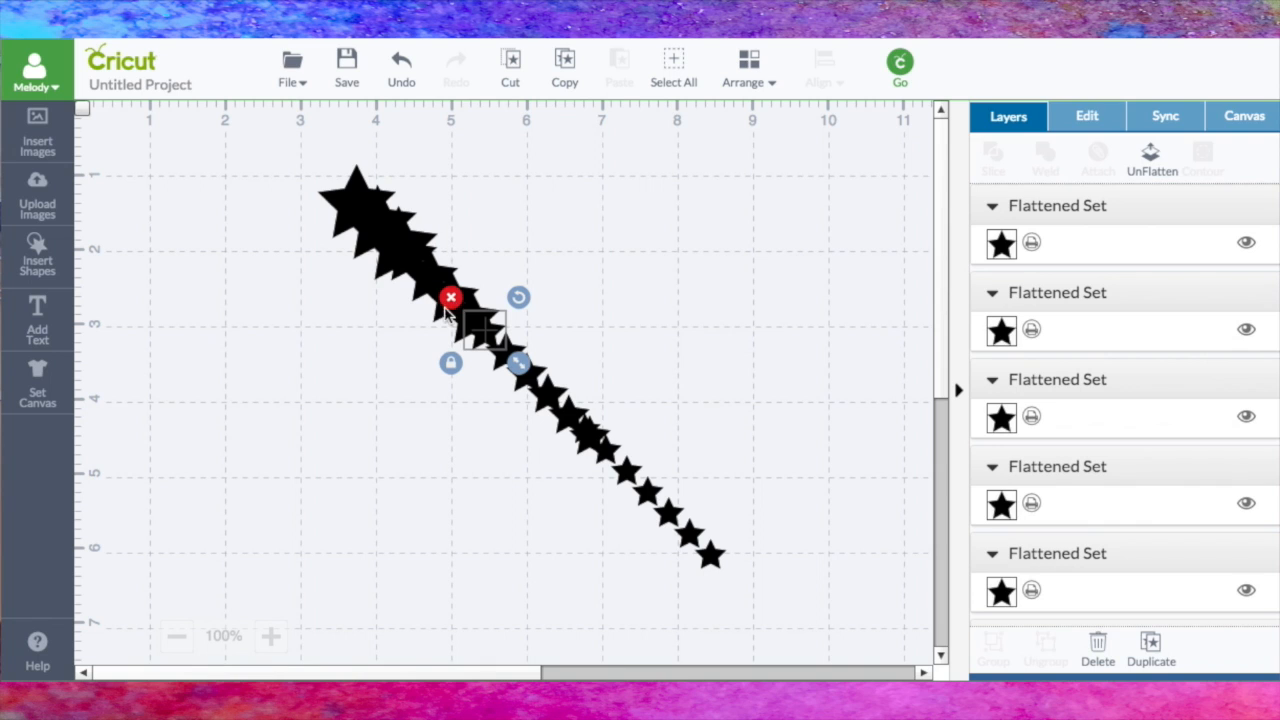
click(431, 293)
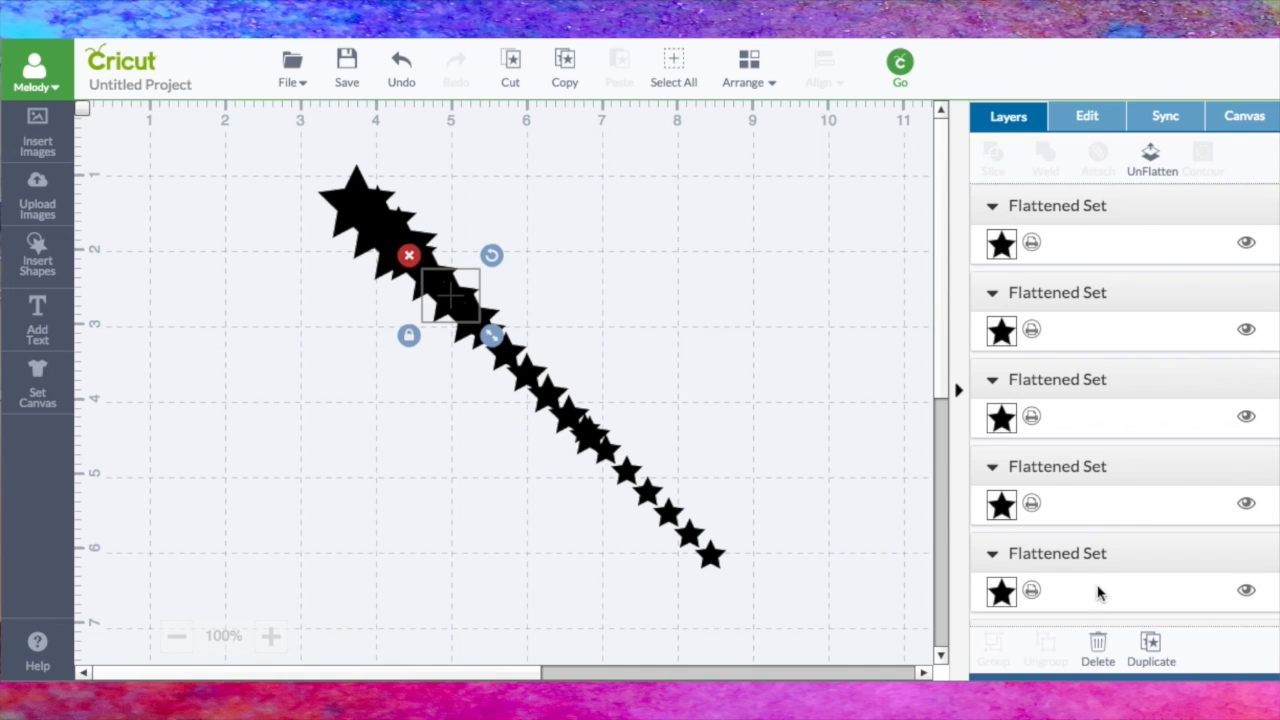
click(1150, 648)
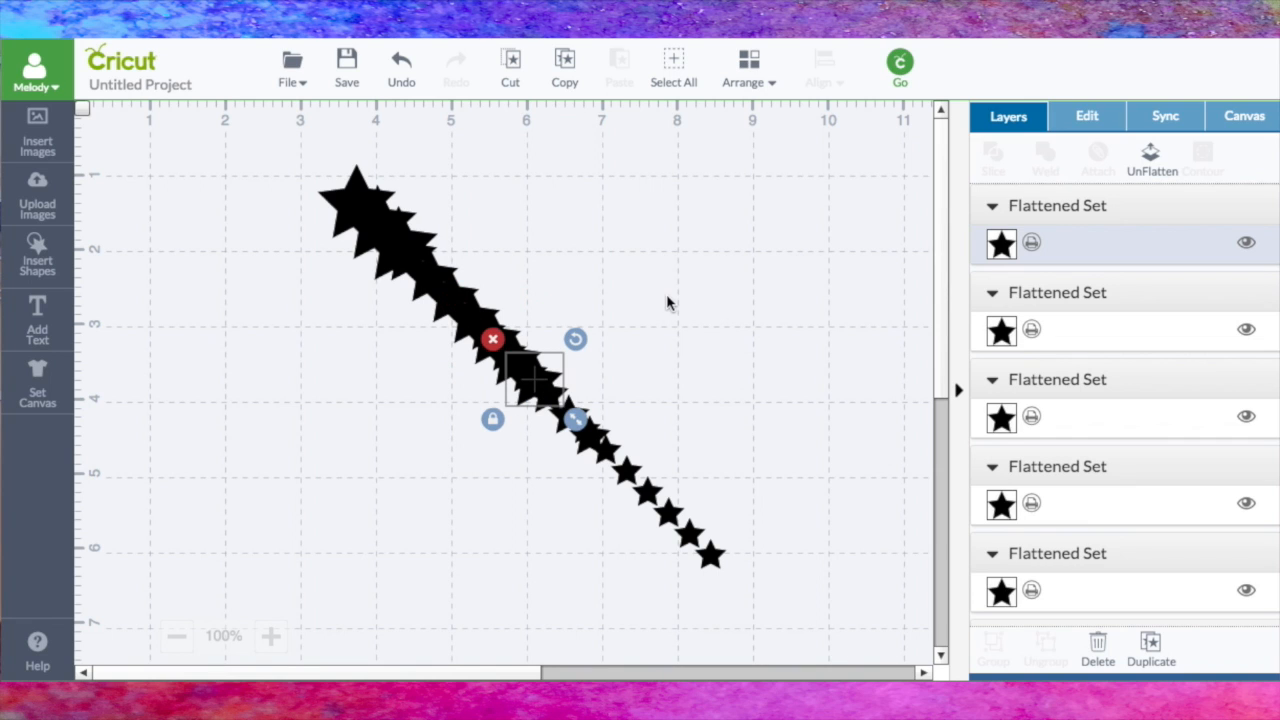
key(ctrl+d)
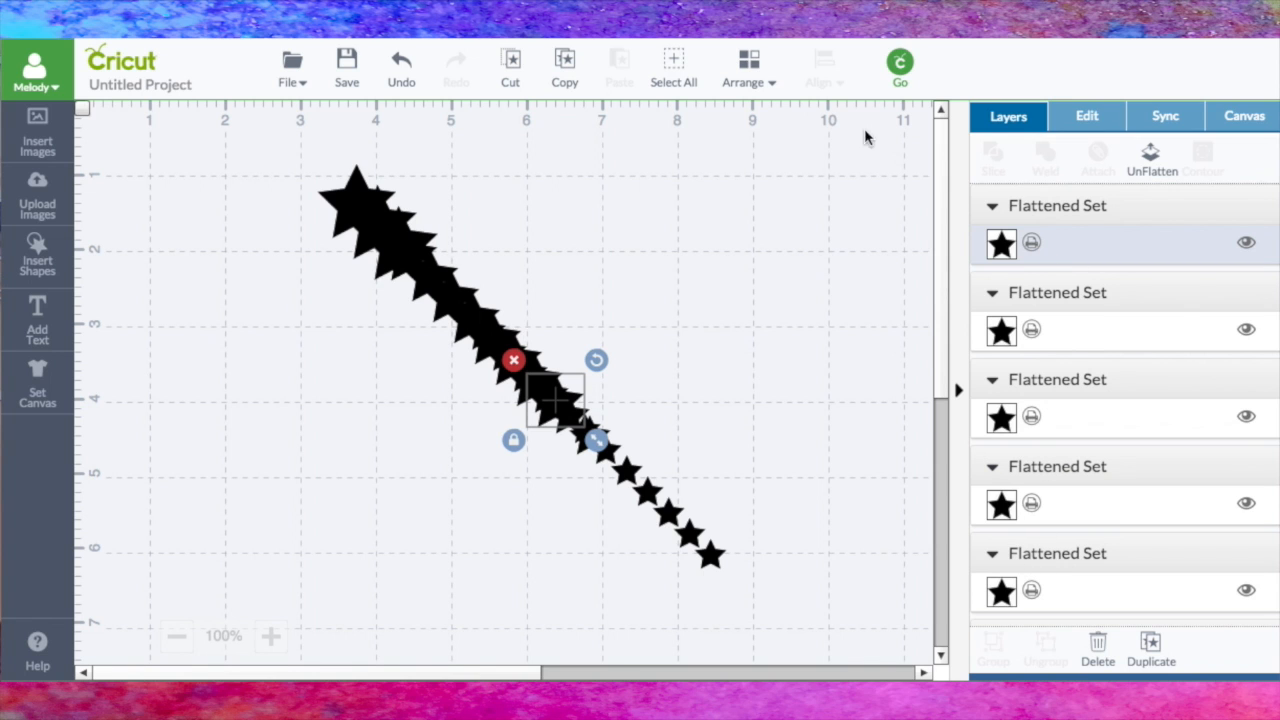
click(900, 62)
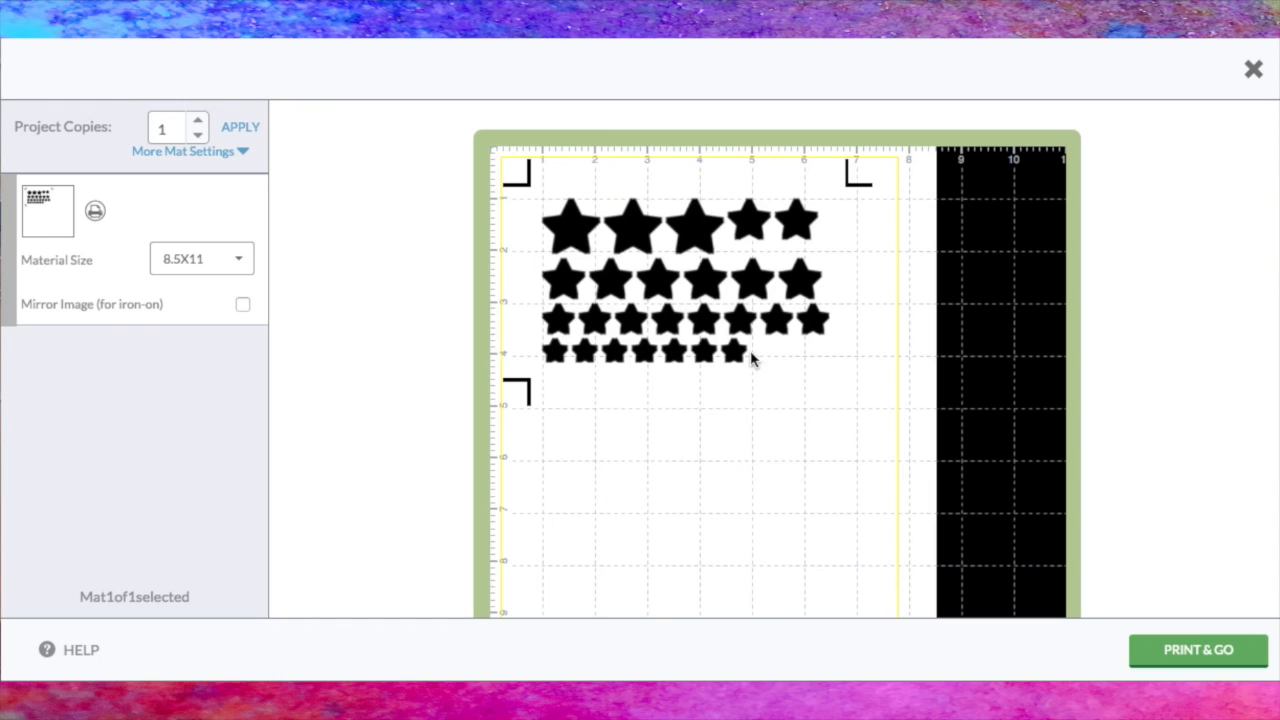
click(1254, 70)
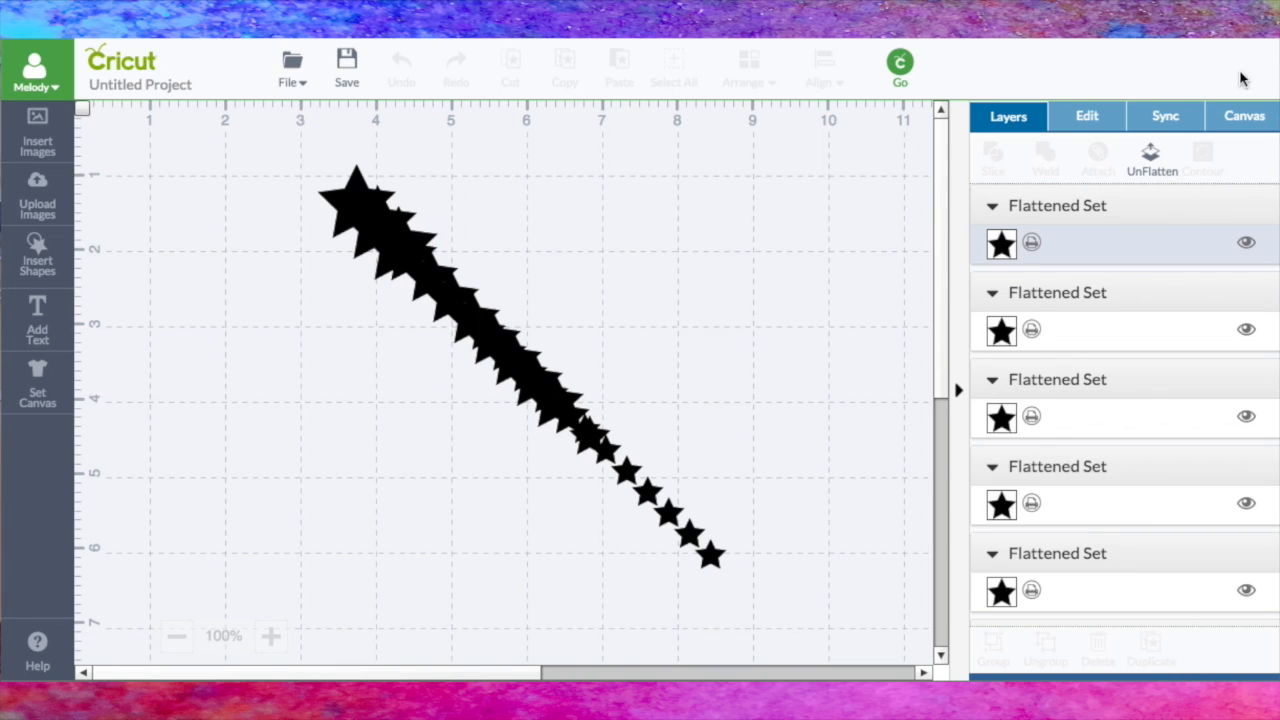
Shrink the last 0.42 in star at the lower end of the row slightly and duplicate it several times
click(726, 560)
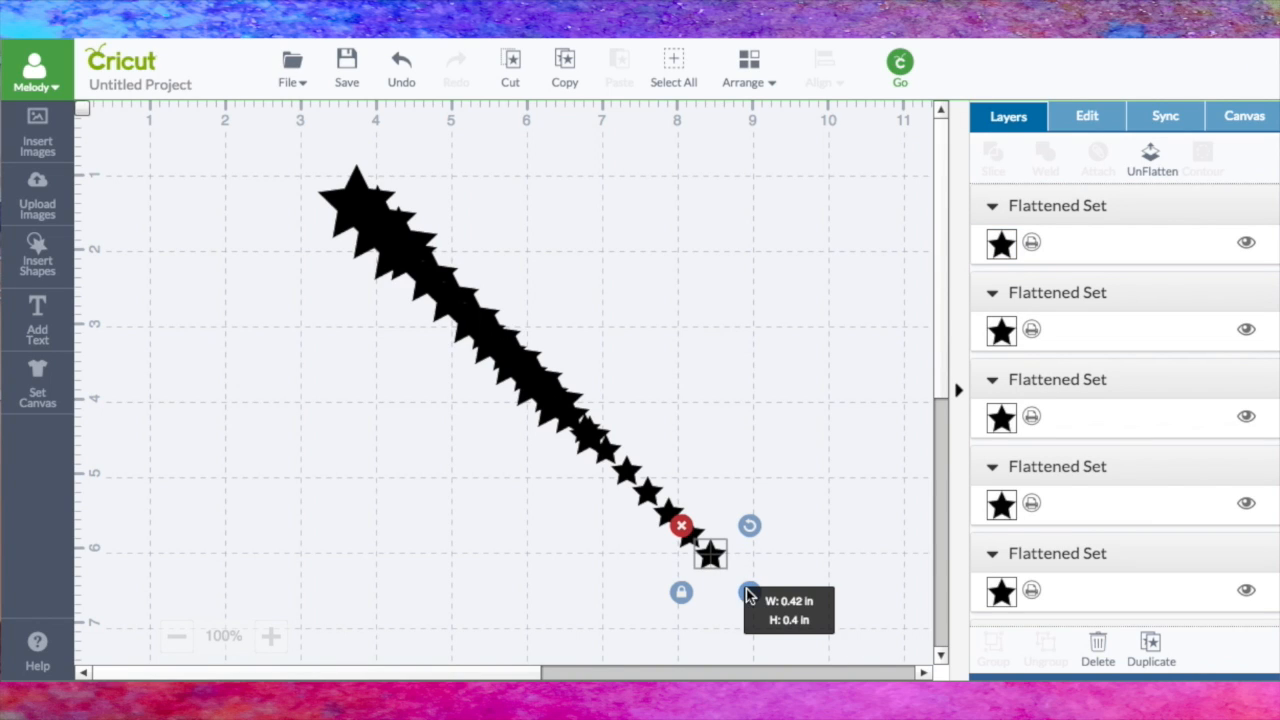
drag(741, 591, 735, 589)
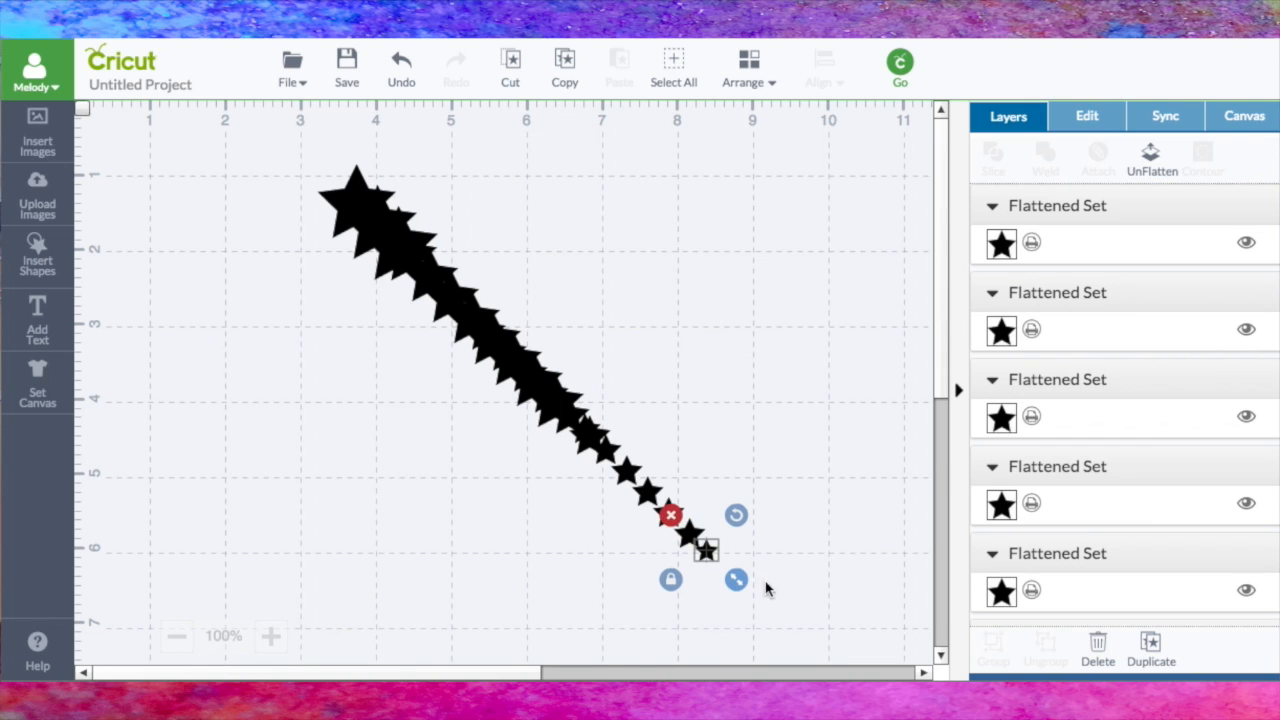
click(1151, 648)
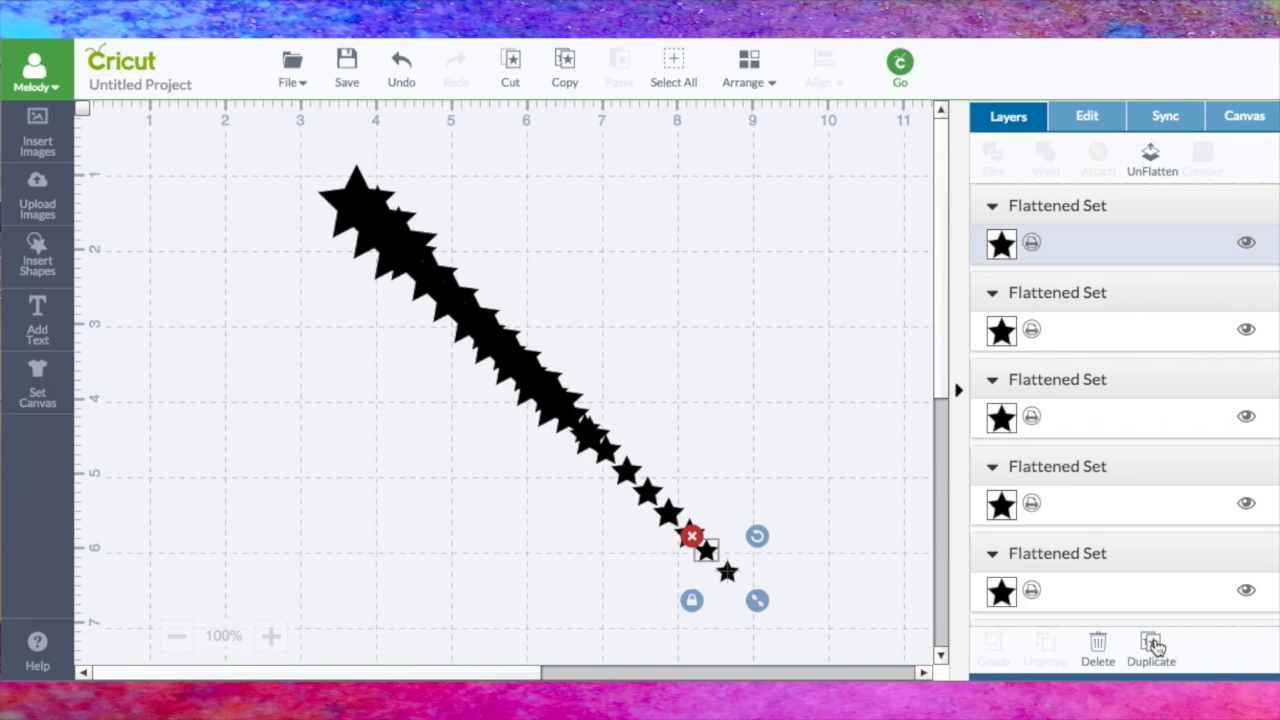
click(1153, 648)
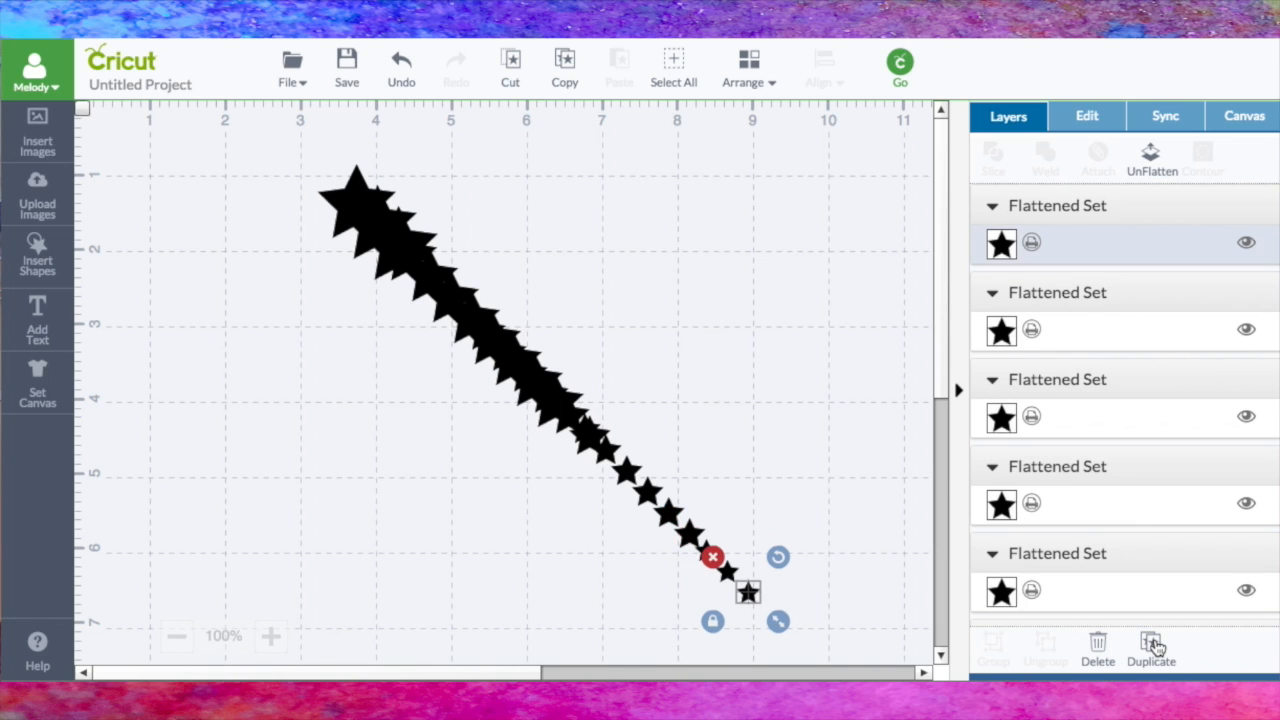
click(1153, 648)
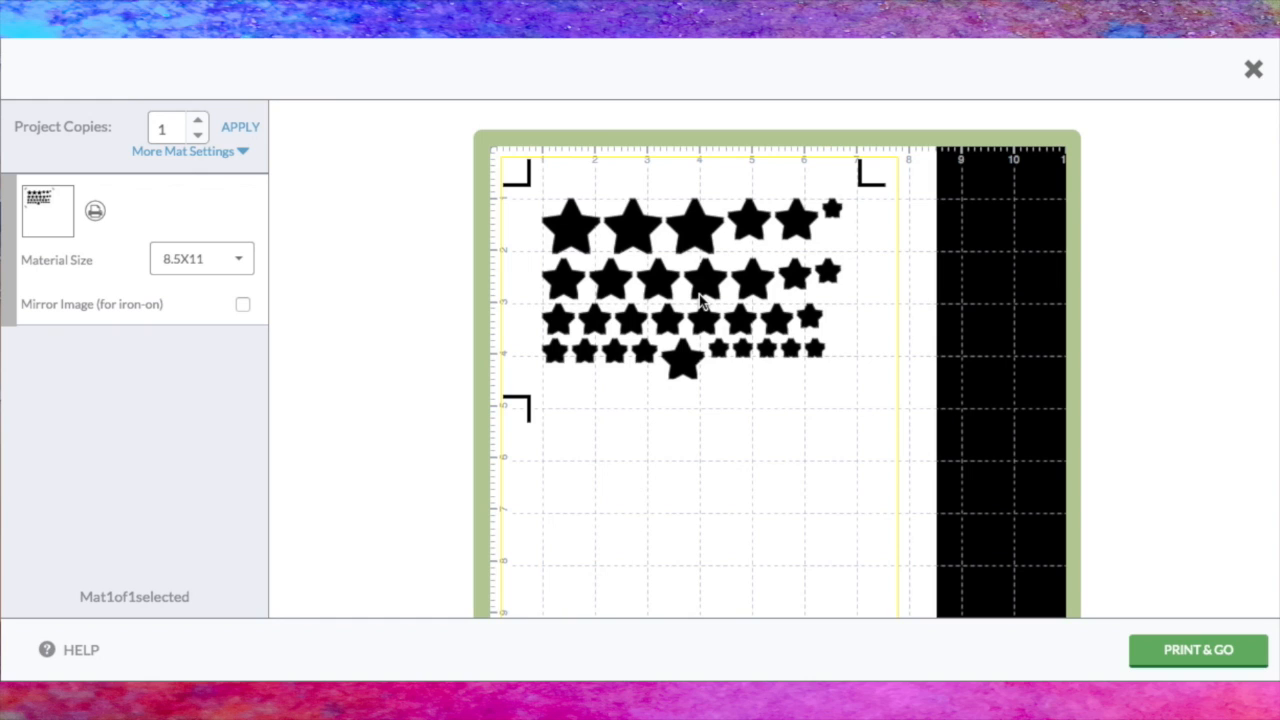
Send the star mat to printing through the system print dialog and show the Print Settings options for the EPSON WF-7620 Series
click(1202, 653)
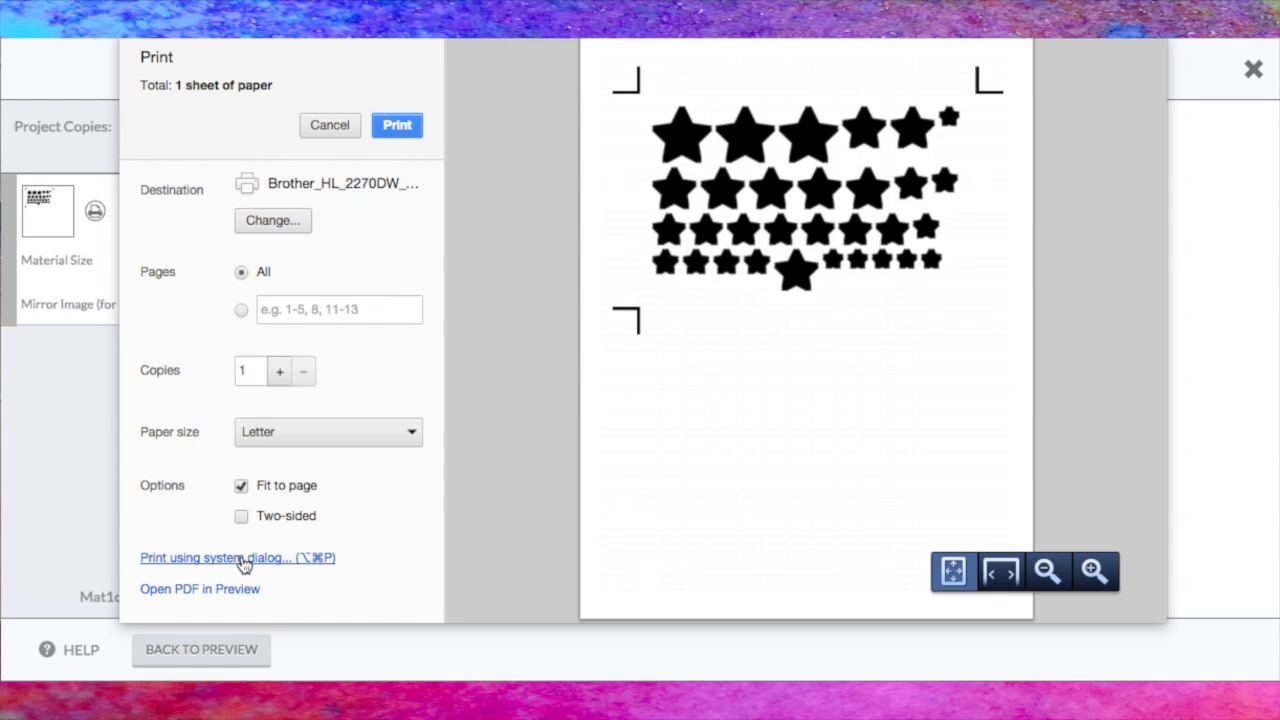
click(240, 558)
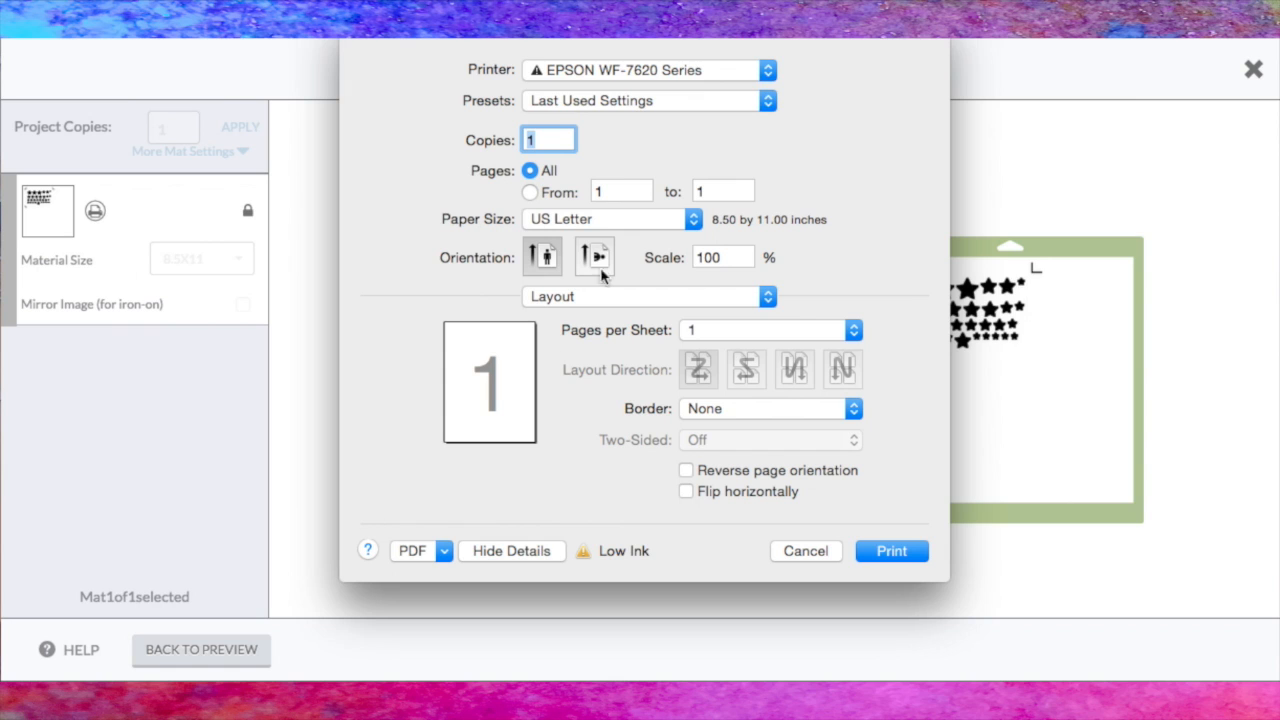
click(769, 303)
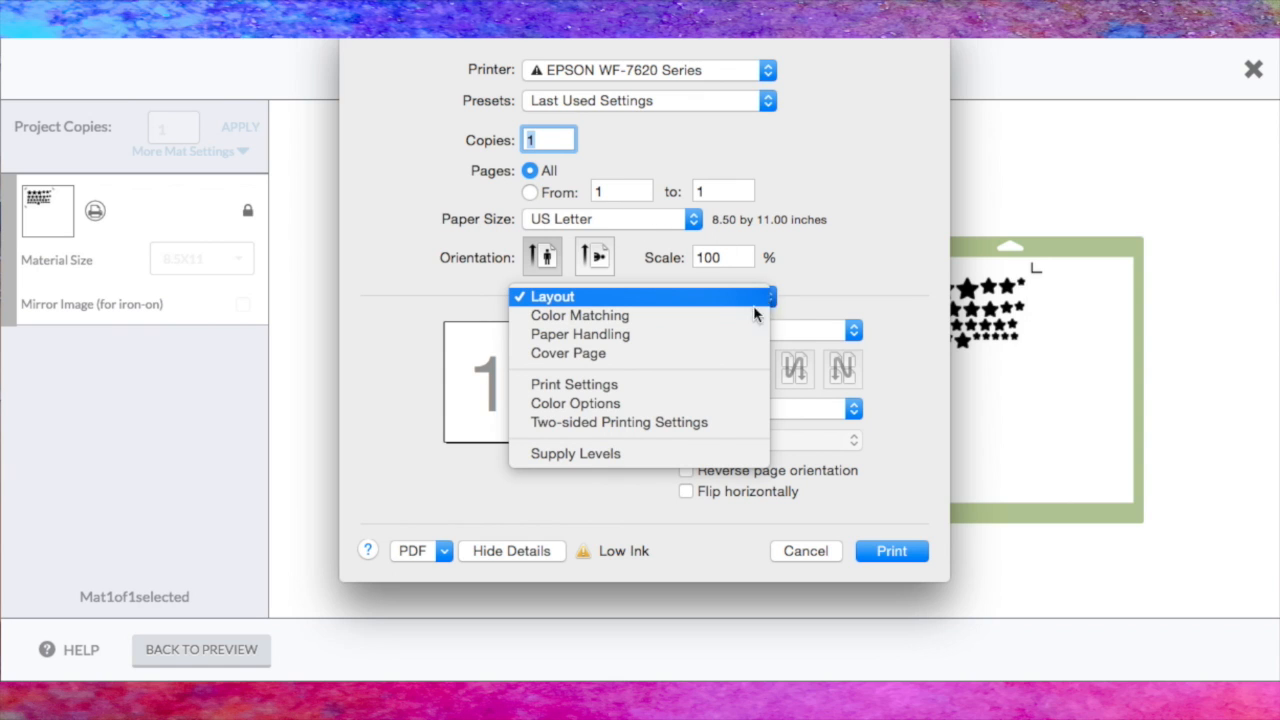
click(734, 386)
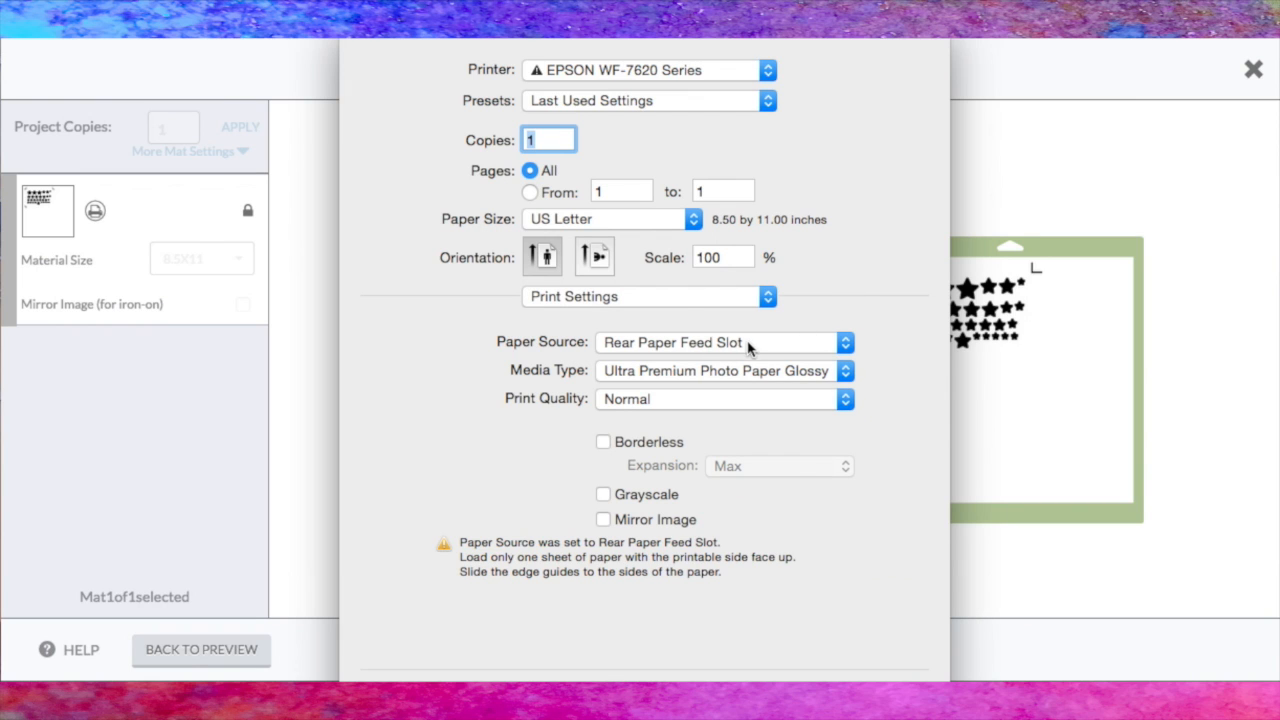
Switch the printer to Brother HL-2270DW series, show its Print Settings options and print the star sheet
click(768, 69)
click(750, 51)
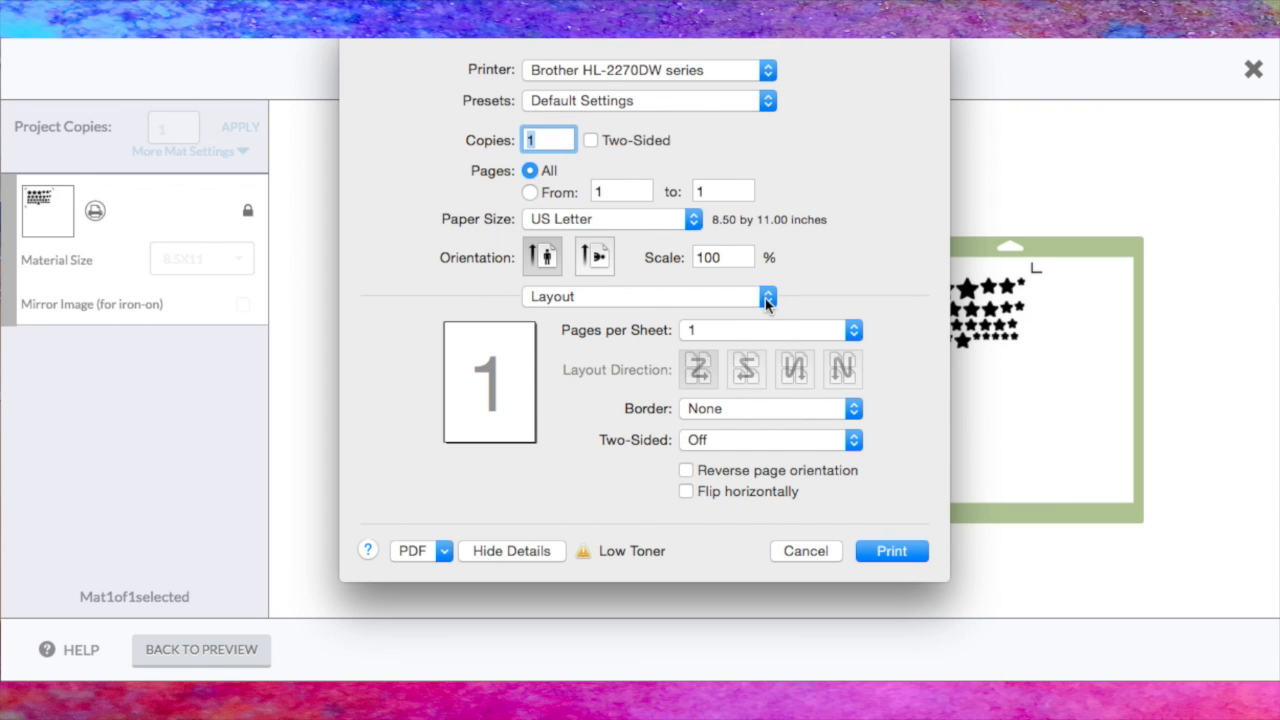
click(766, 297)
click(736, 371)
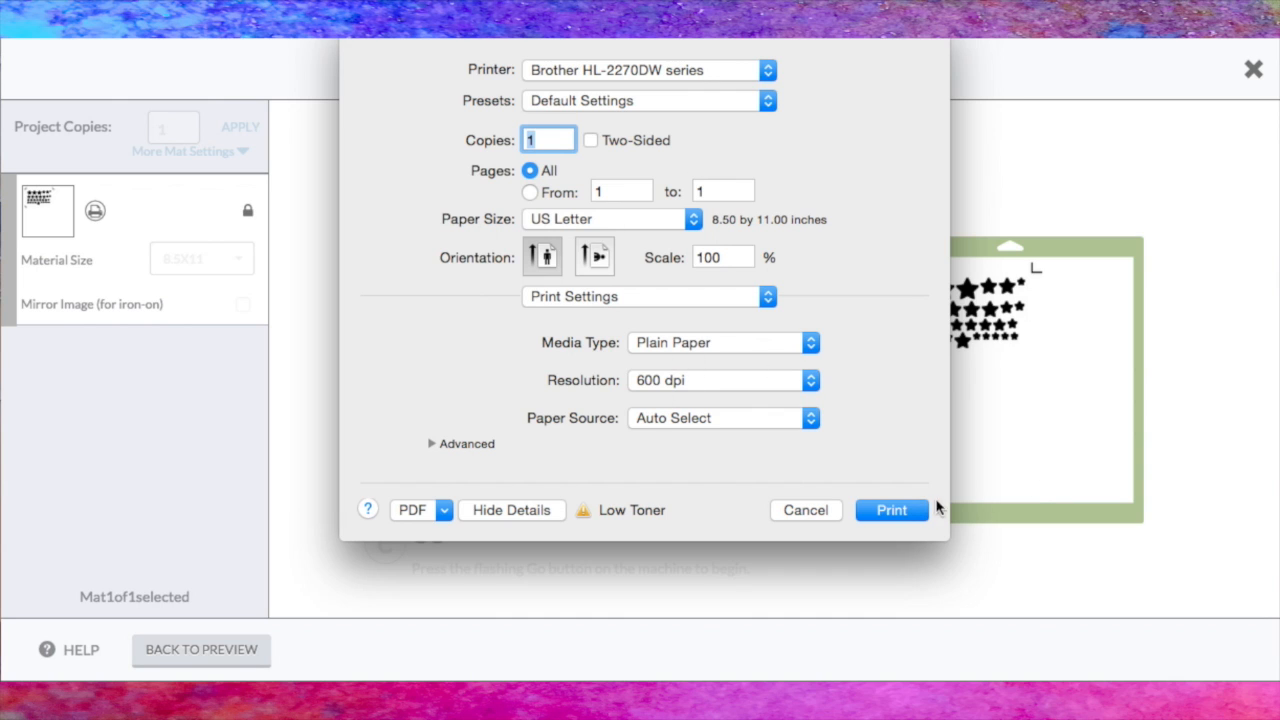
click(893, 511)
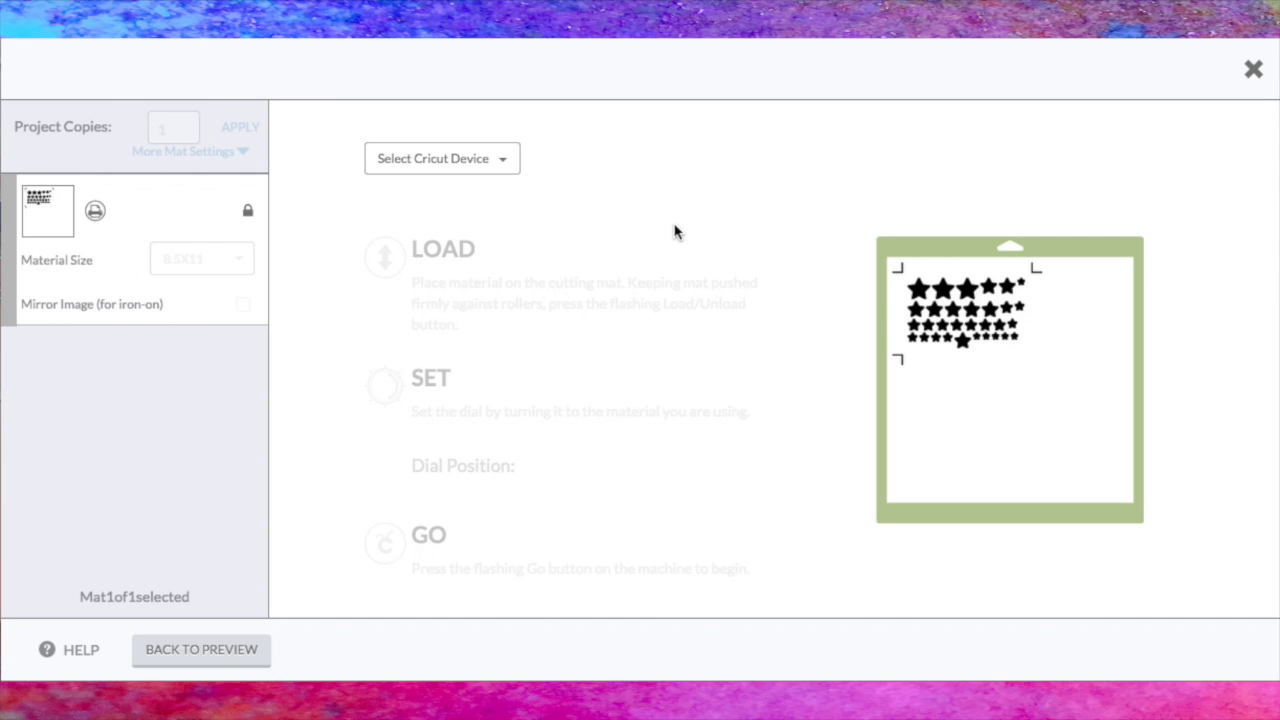
Choose Bluetooth Module : 0050 as the Cricut device for cutting the printed stars
click(502, 164)
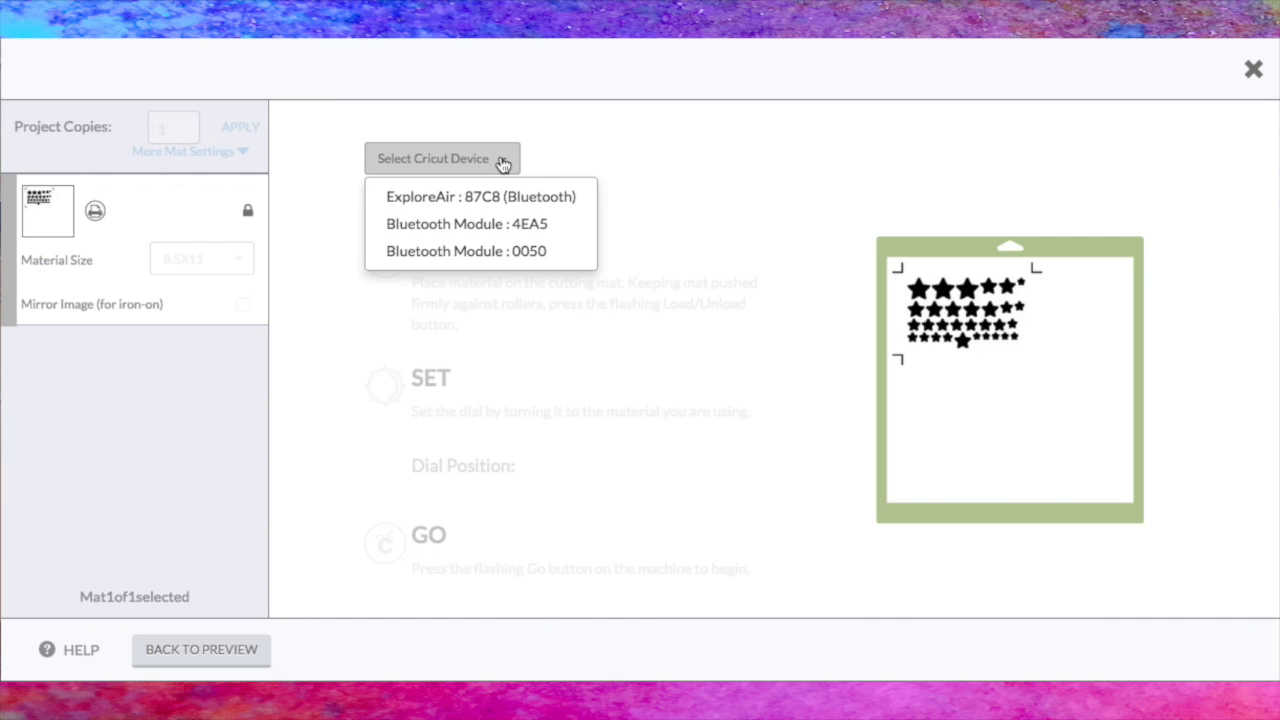
click(492, 257)
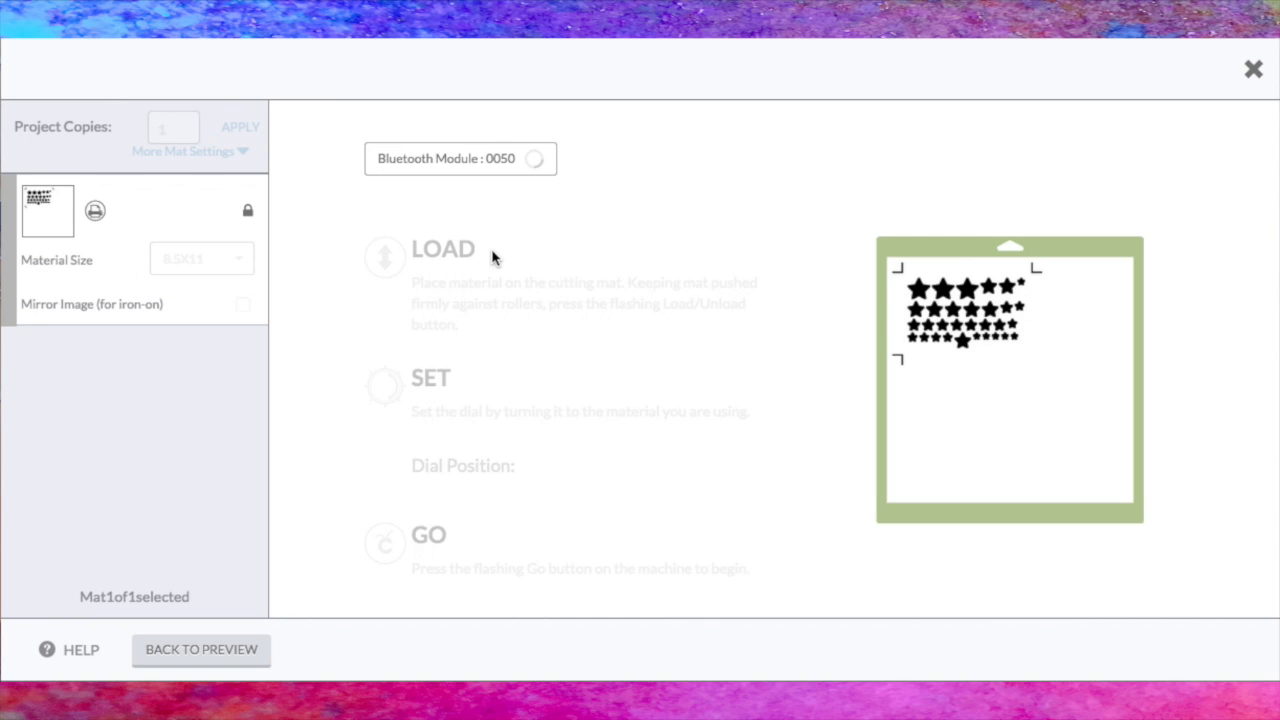